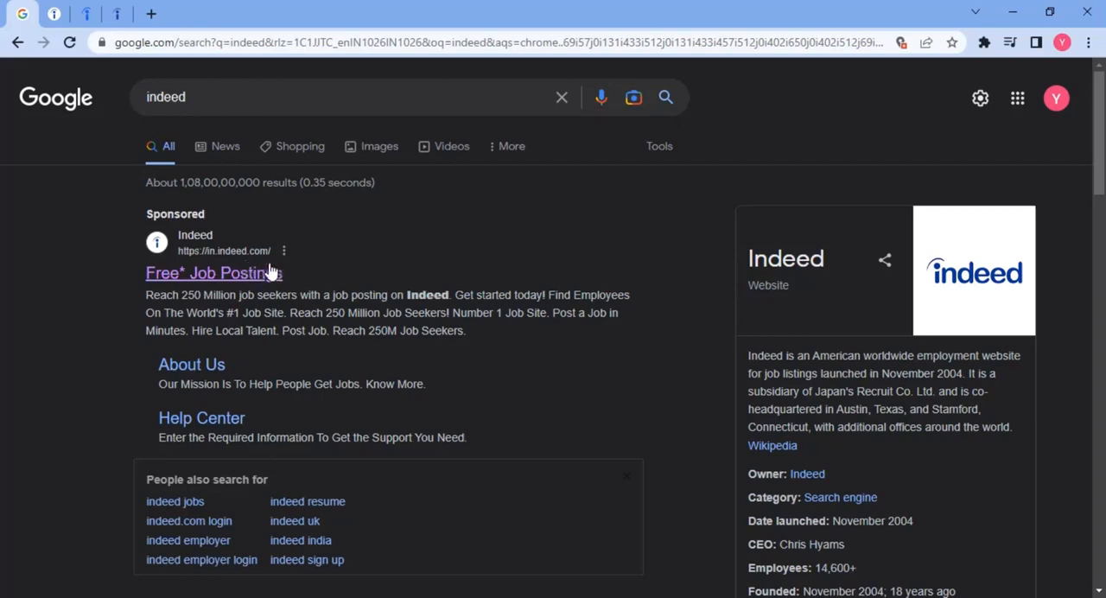
Step: Look over Indeed's home page, company reviews and salary guide, and return to the job search page
click(57, 13)
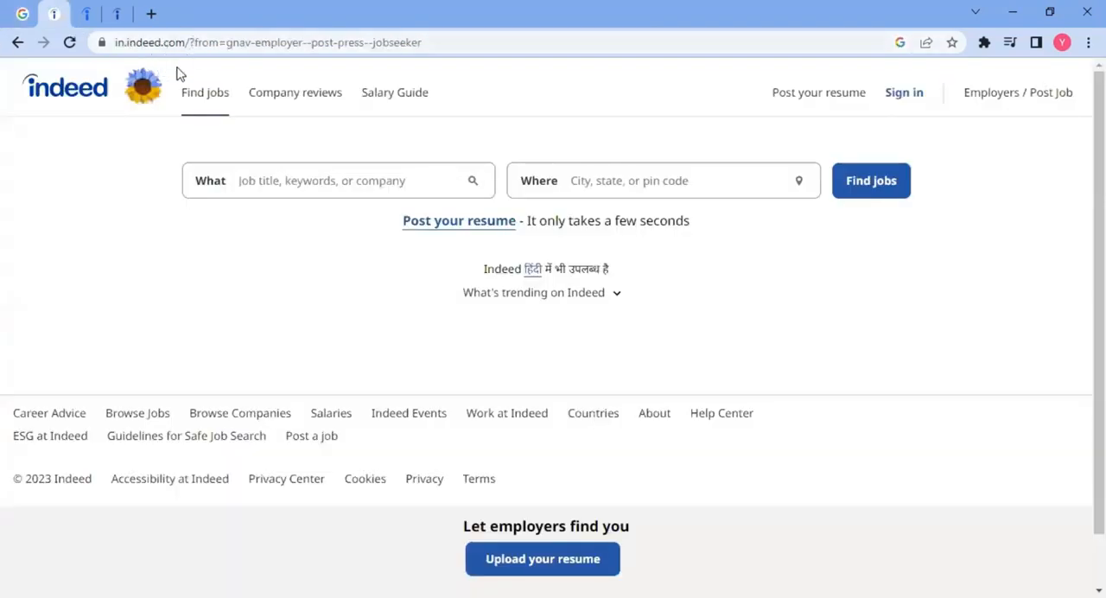
drag(185, 44, 131, 39)
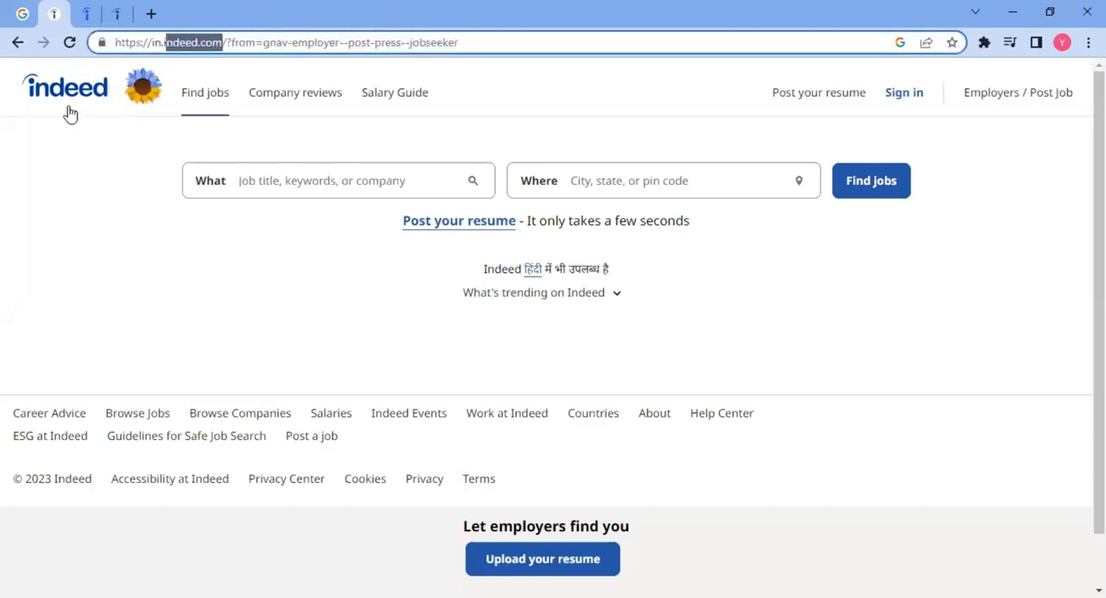
click(43, 166)
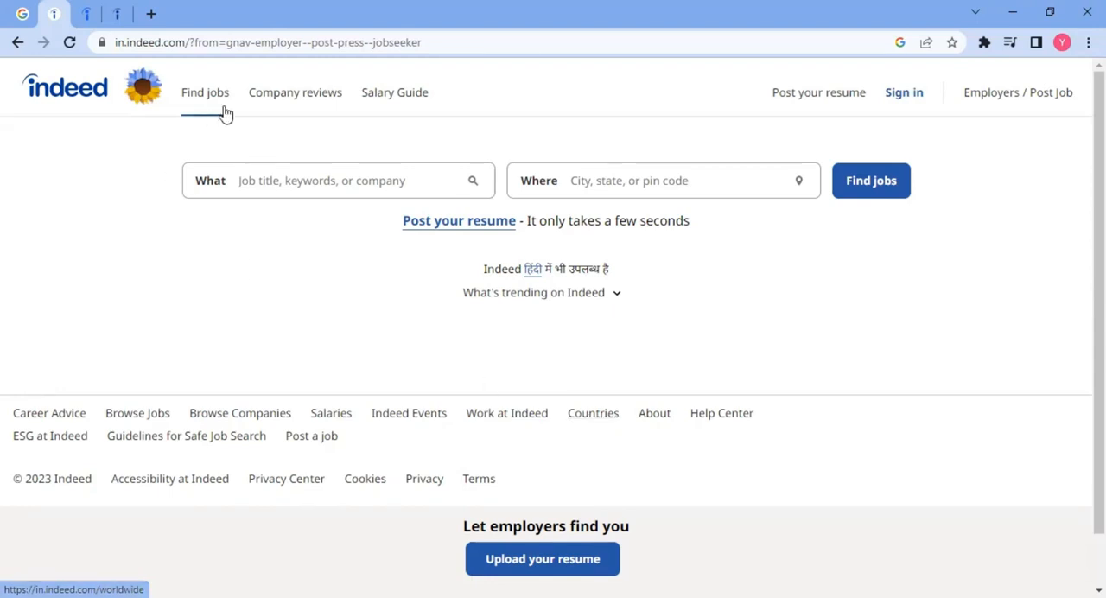
click(306, 101)
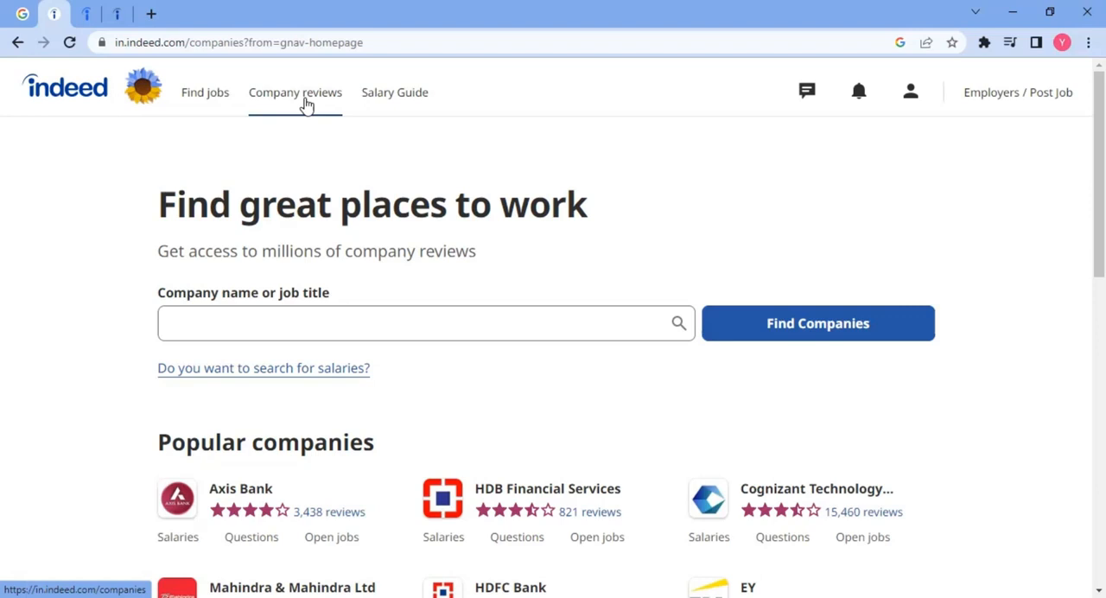
click(391, 101)
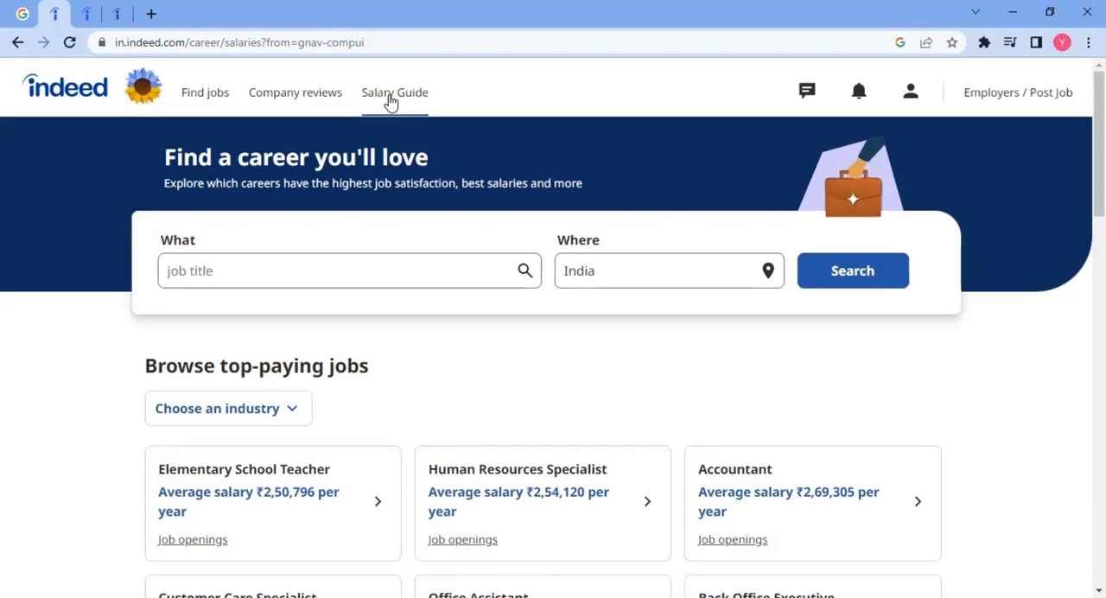
click(192, 110)
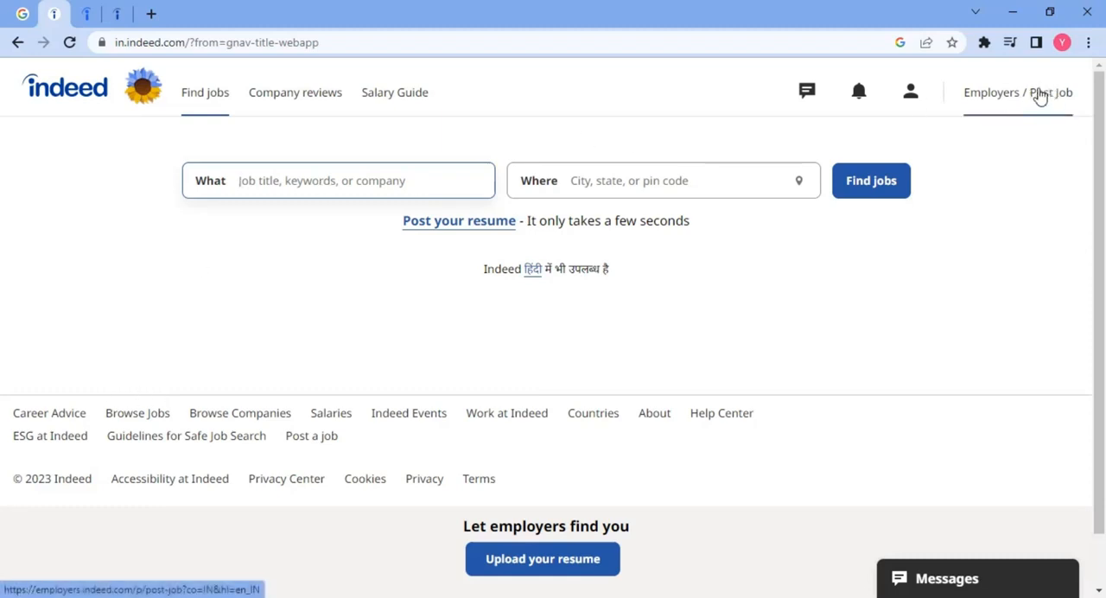
Step: Go to the Indeed for Employers page and start posting a job to view the account creation form
click(87, 14)
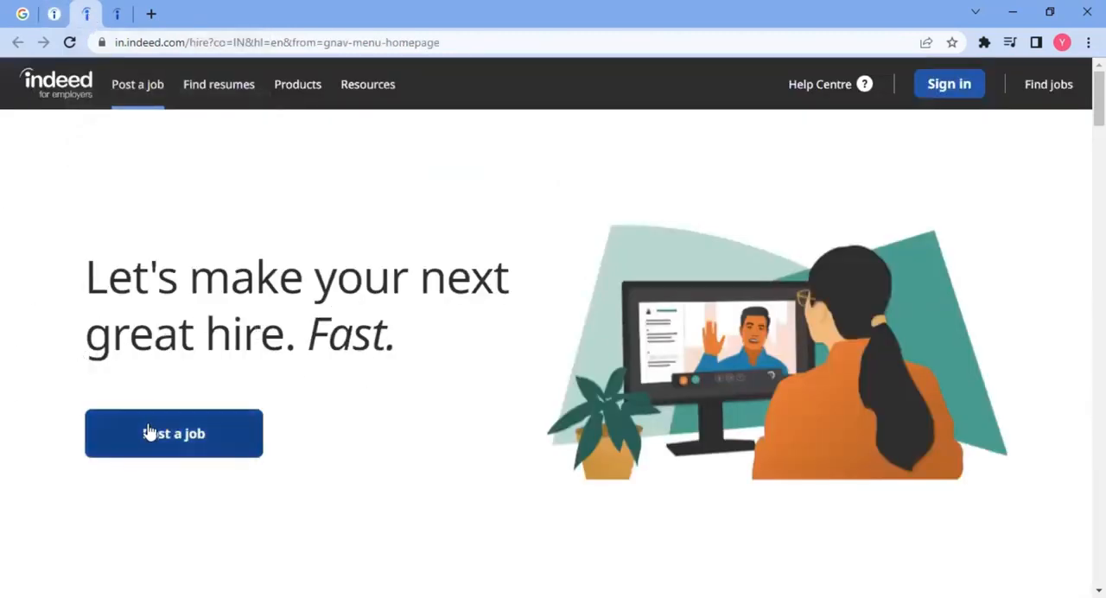
click(193, 454)
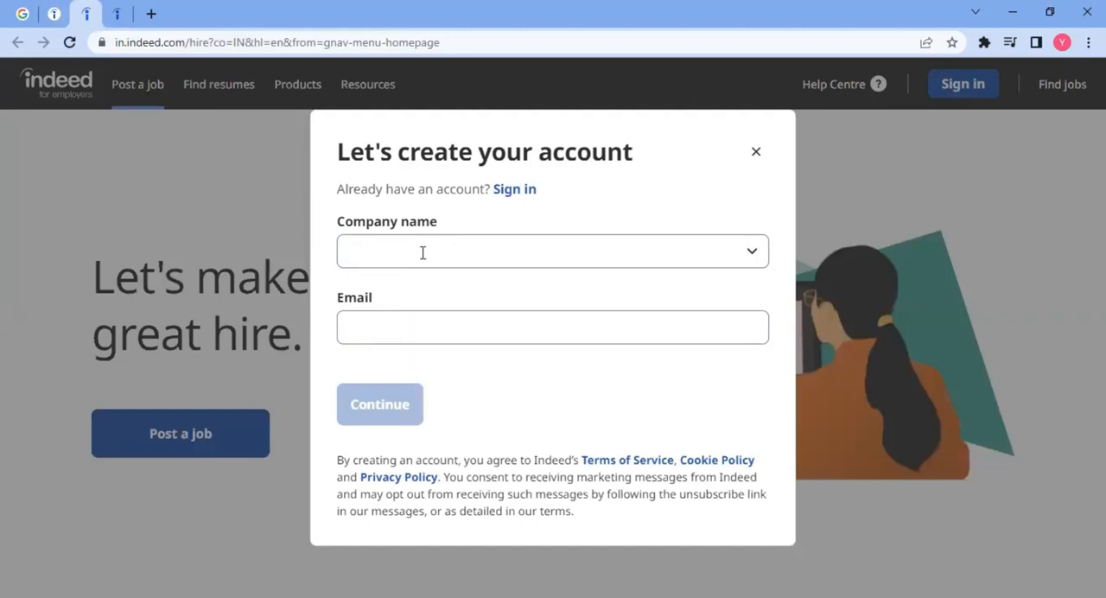
click(394, 330)
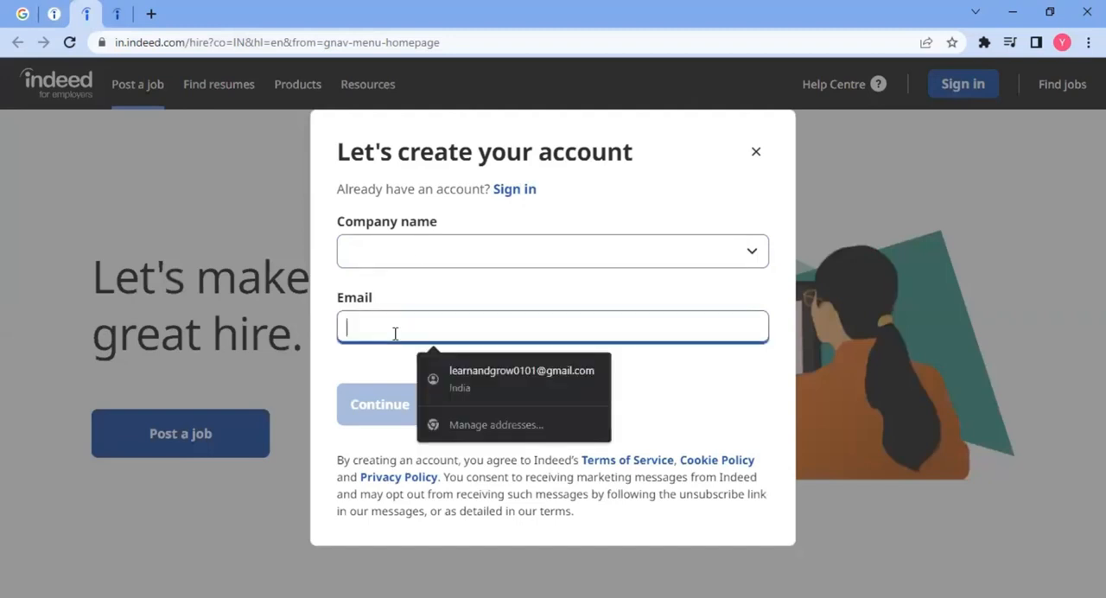
click(338, 369)
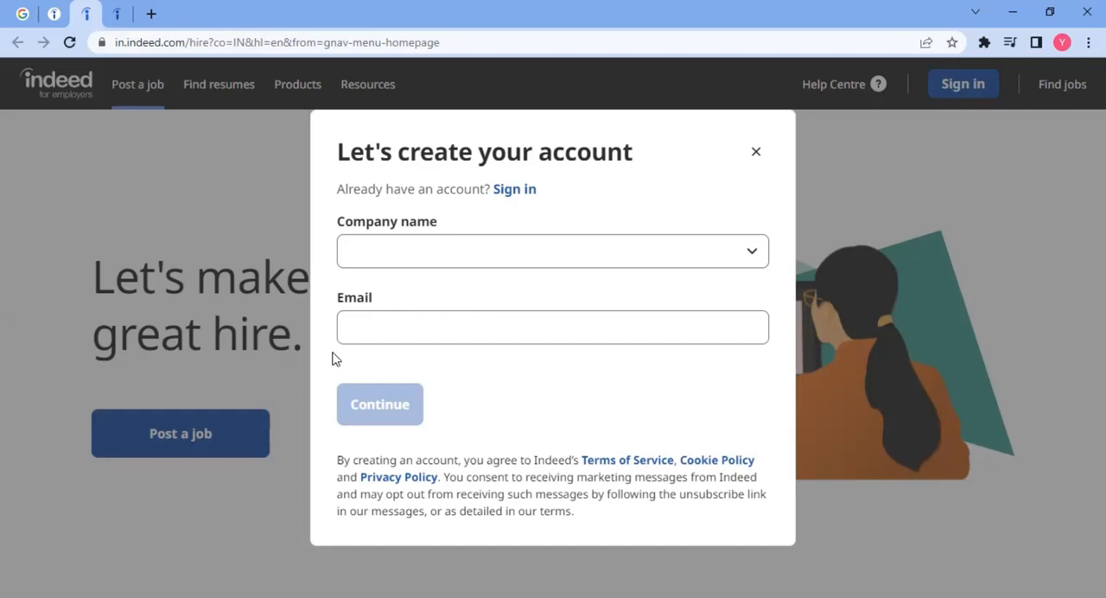
Step: Switch to the signed-in job posting form and check the job post's language and country settings
click(121, 12)
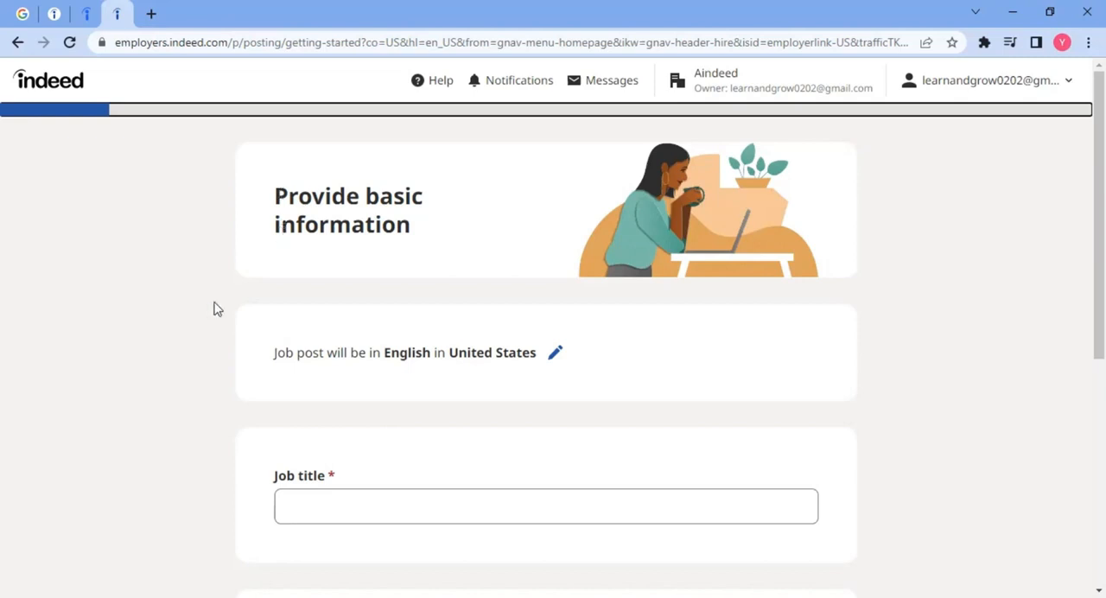
scroll(217, 310, down, 2)
scroll(217, 309, up, 2)
scroll(288, 293, down, 2)
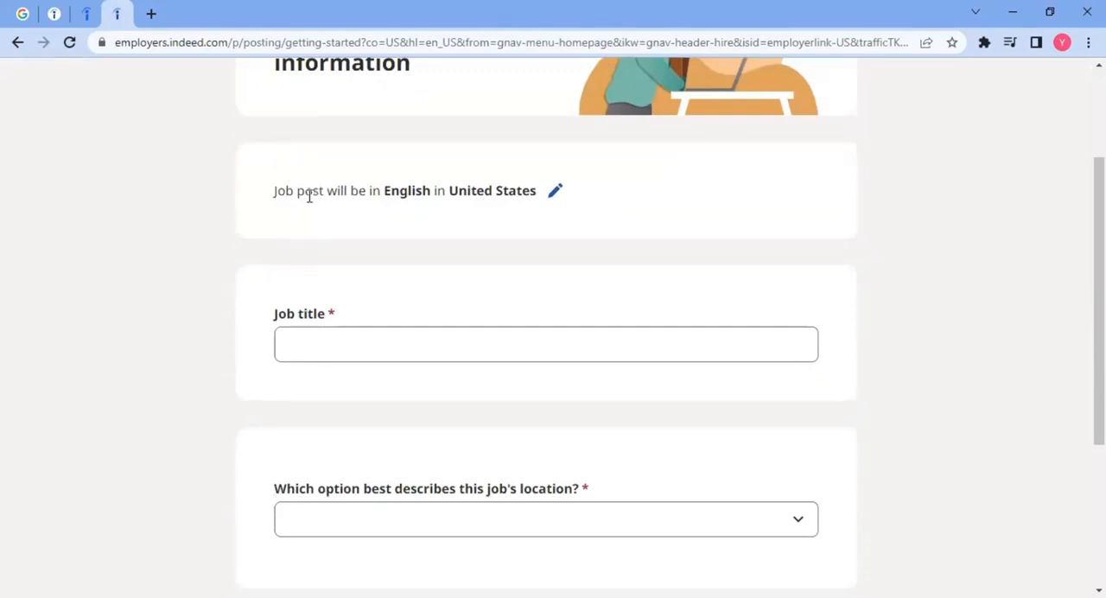
drag(275, 191, 531, 190)
click(533, 223)
click(558, 193)
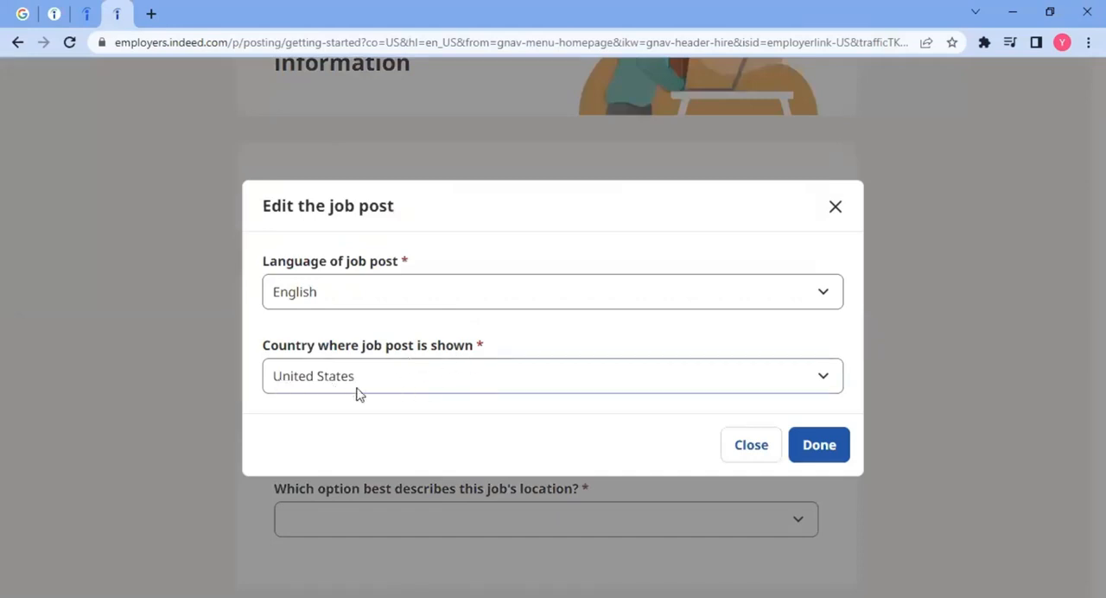
click(838, 201)
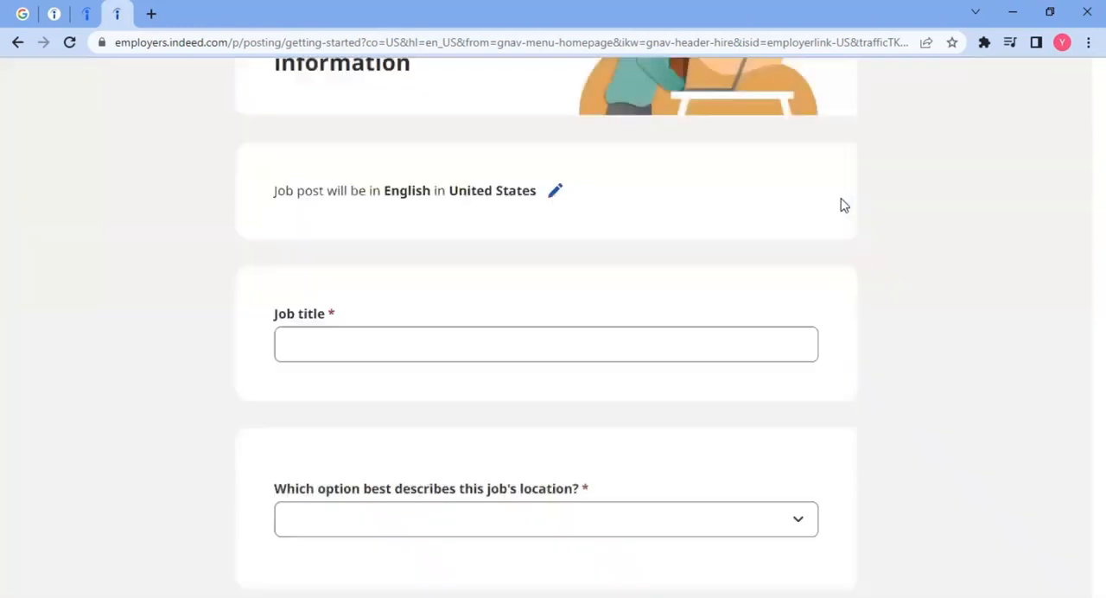
Step: Set the job title to the suggested Assistant Manager
scroll(127, 279, down, 2)
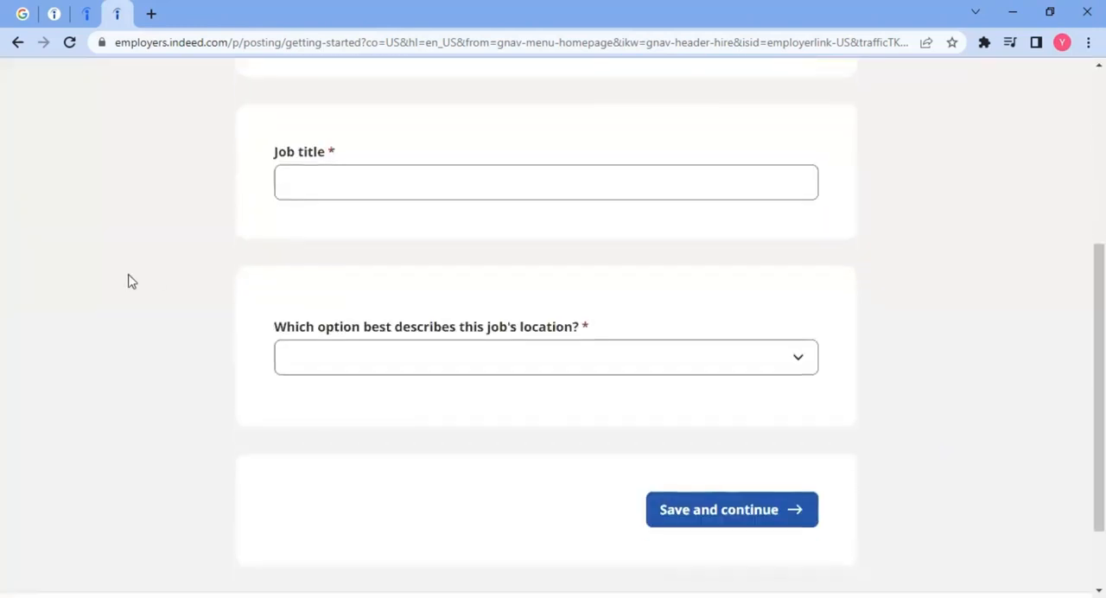
click(361, 180)
text(As)
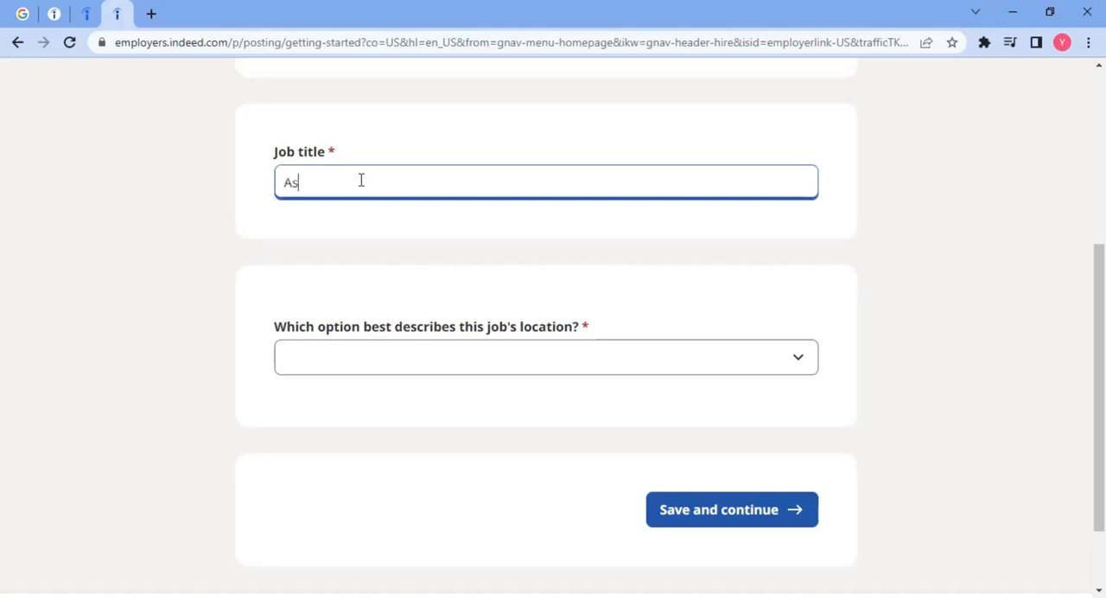
text(si)
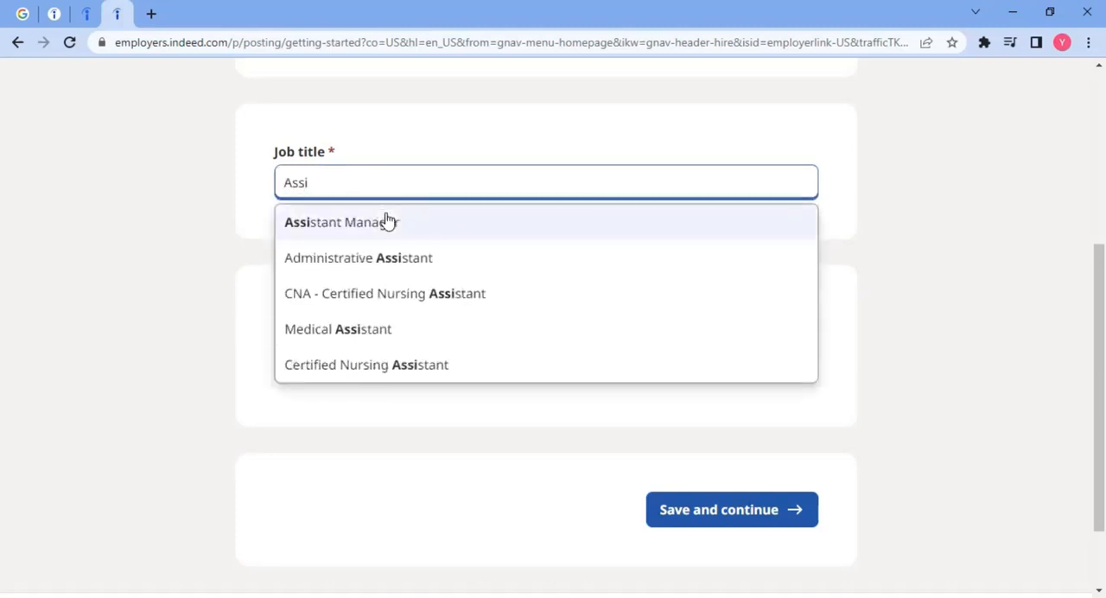
click(388, 221)
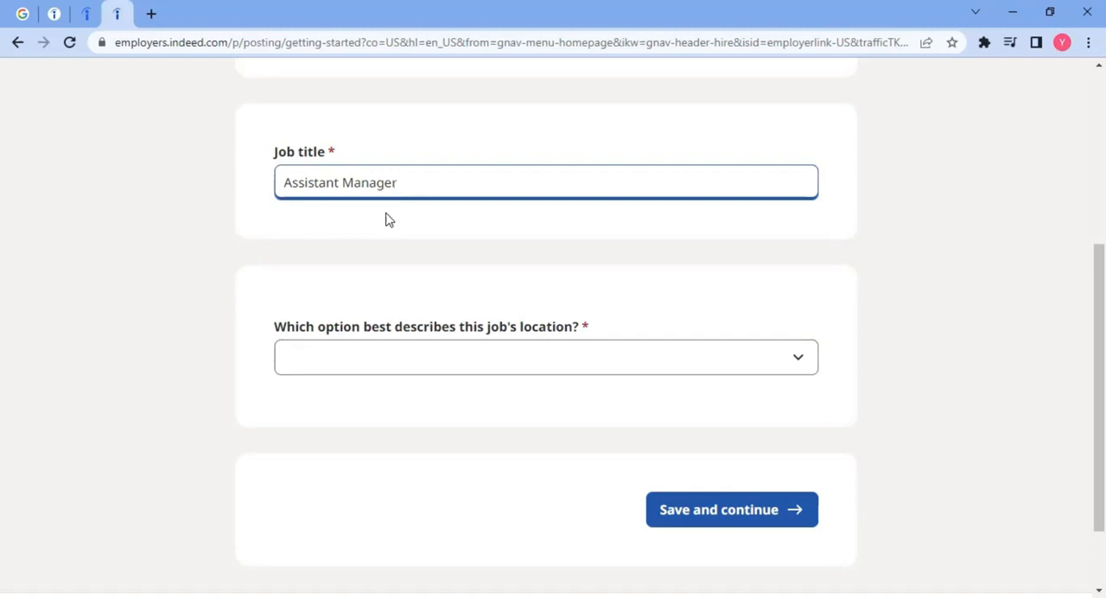
Step: Set the option that best describes the job's location to Remote
scroll(242, 318, down, 2)
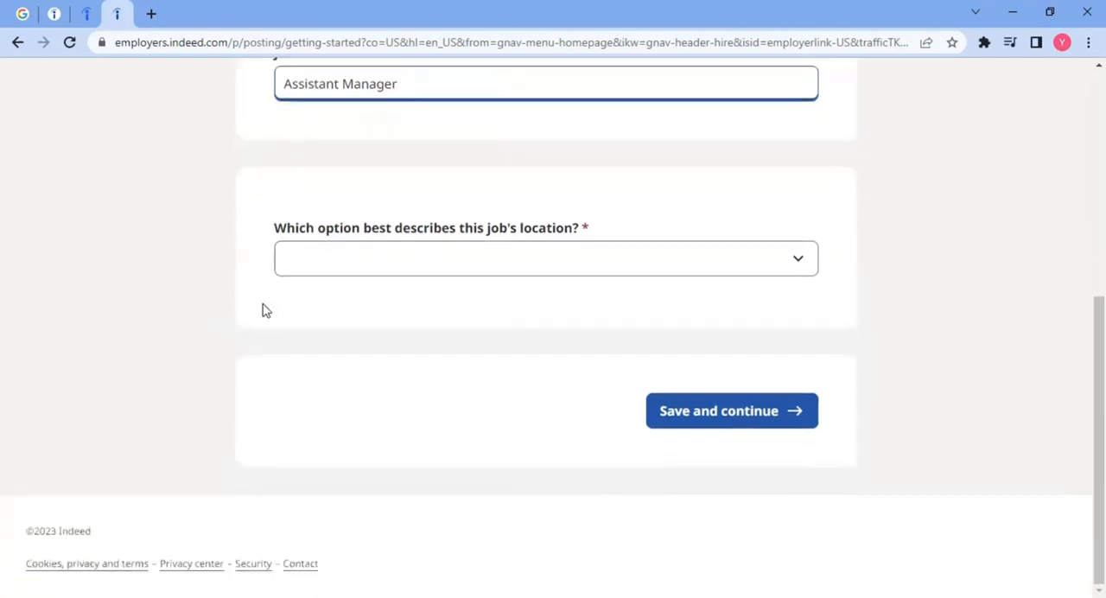
click(387, 268)
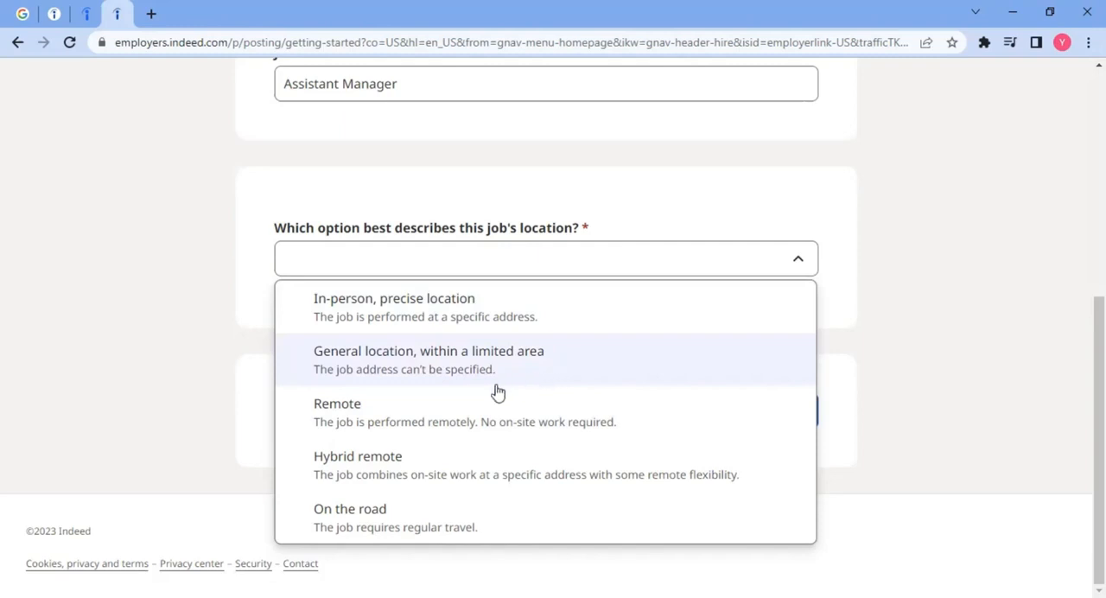
click(370, 417)
scroll(205, 351, up, 5)
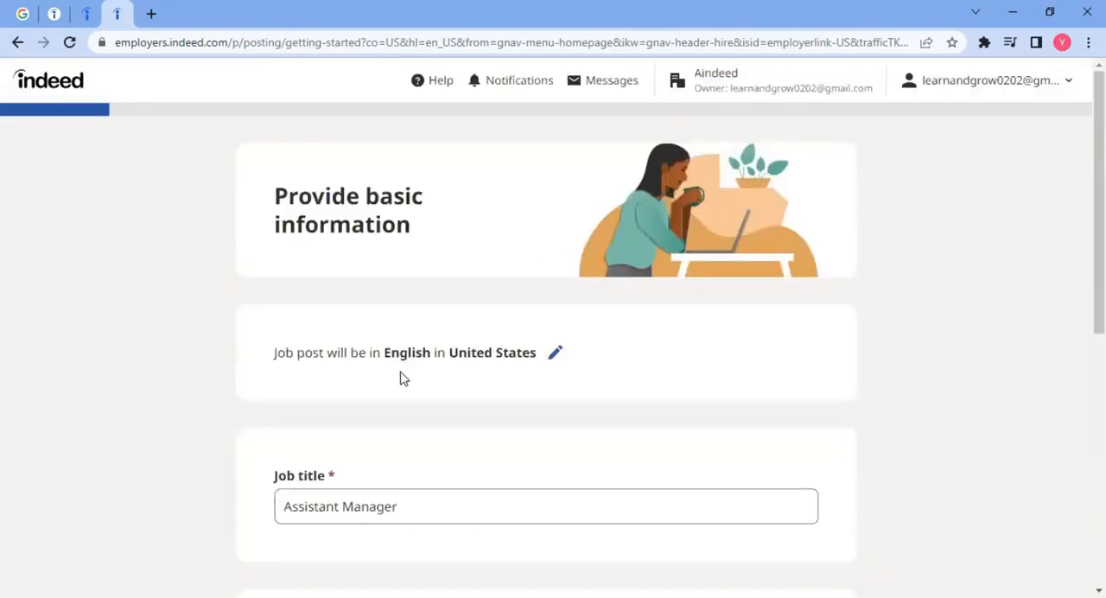
Step: Answer No to whether employees must reside in a specific location, and save the basic information to continue
scroll(409, 407, down, 3)
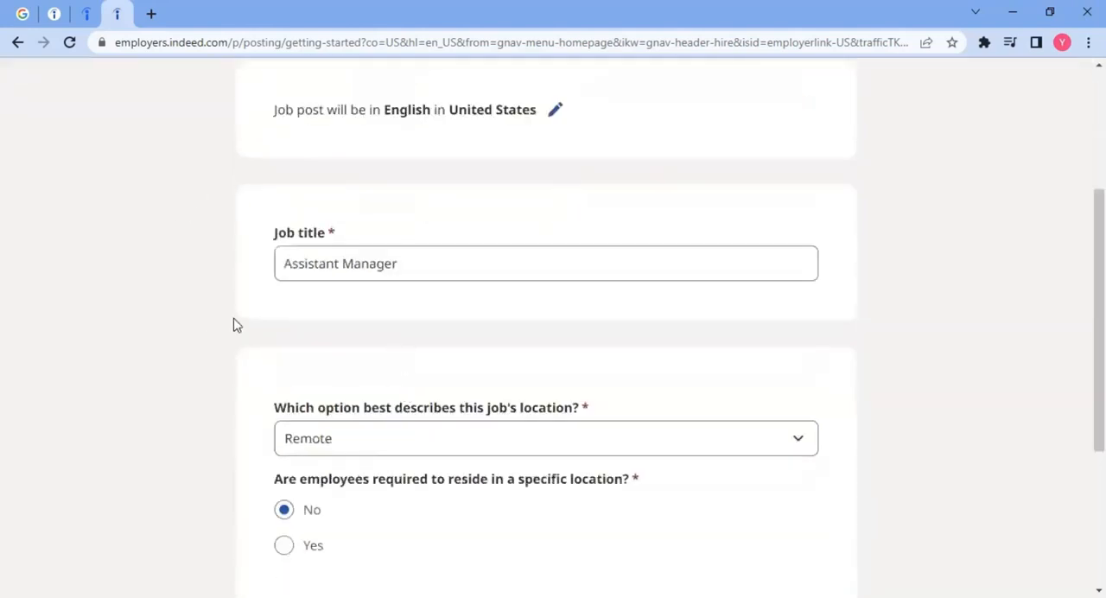
scroll(129, 244, down, 3)
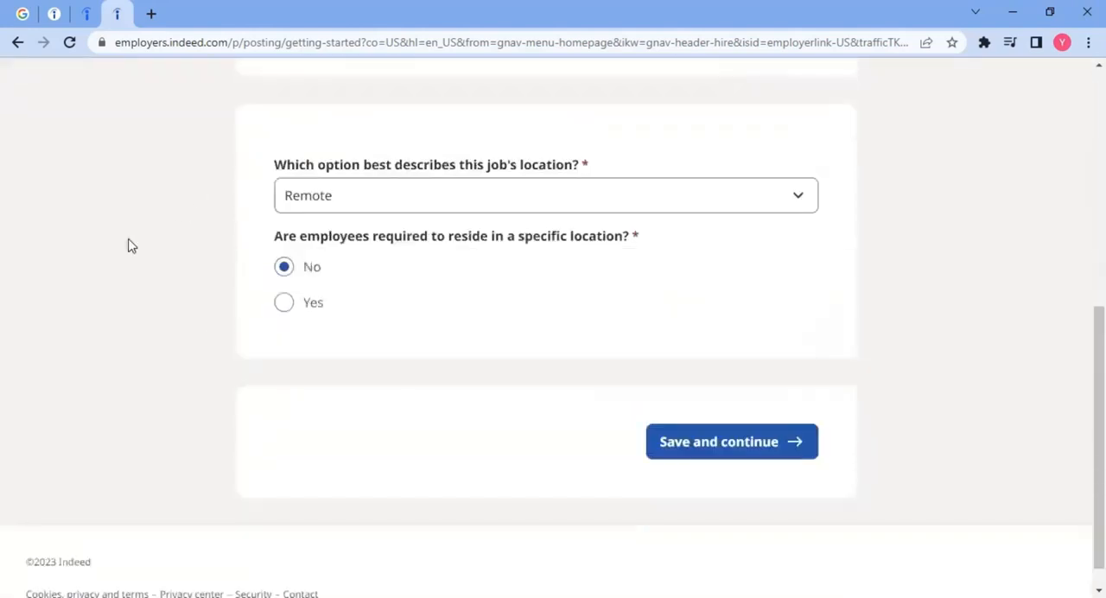
scroll(334, 316, up, 2)
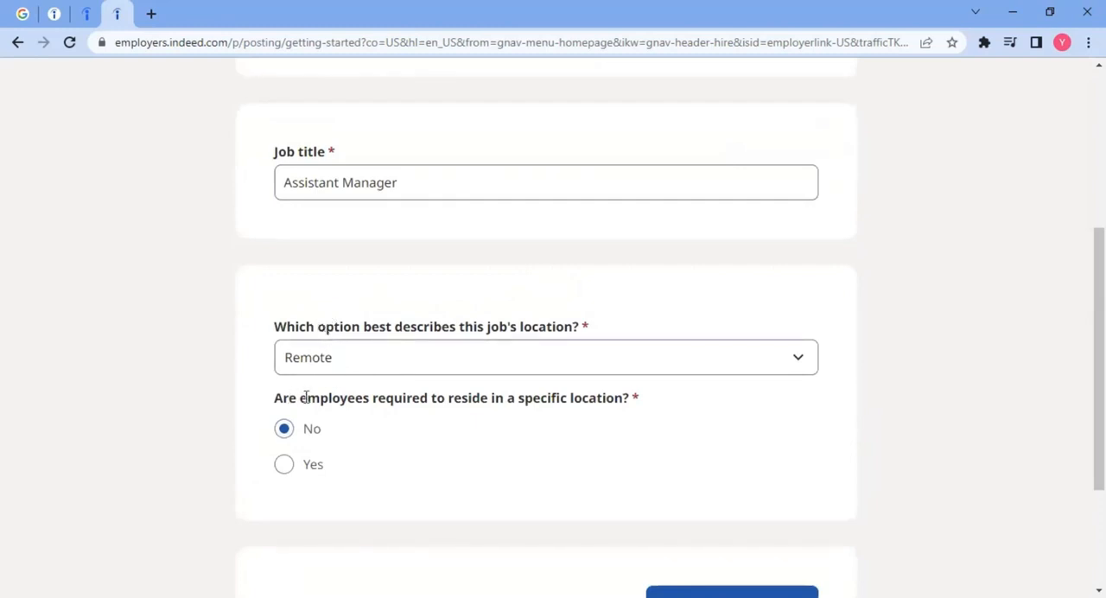
drag(289, 397, 617, 399)
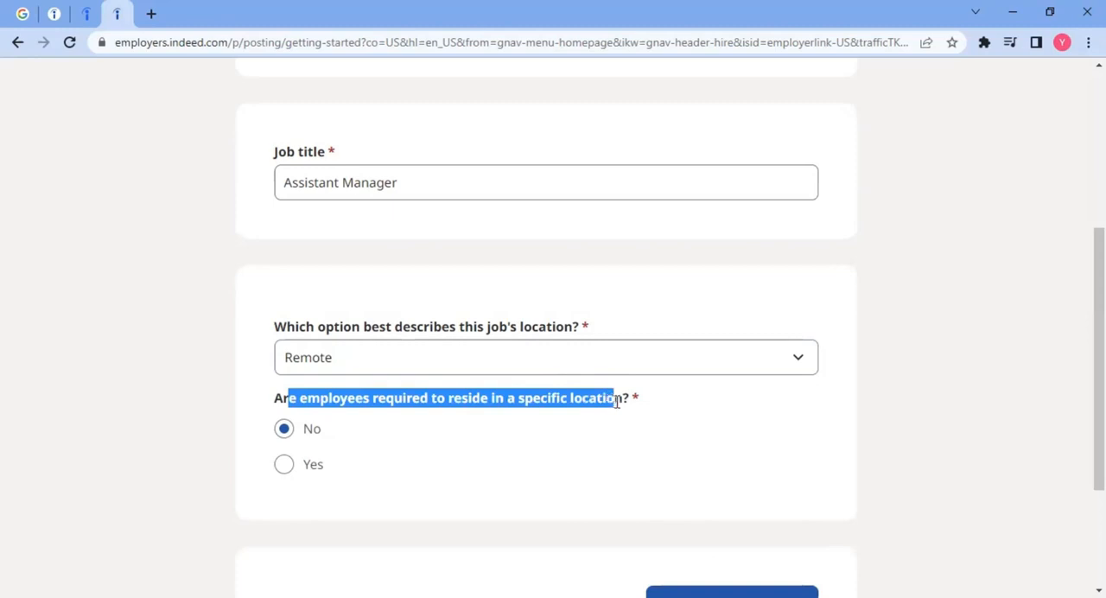
scroll(617, 399, down, 1)
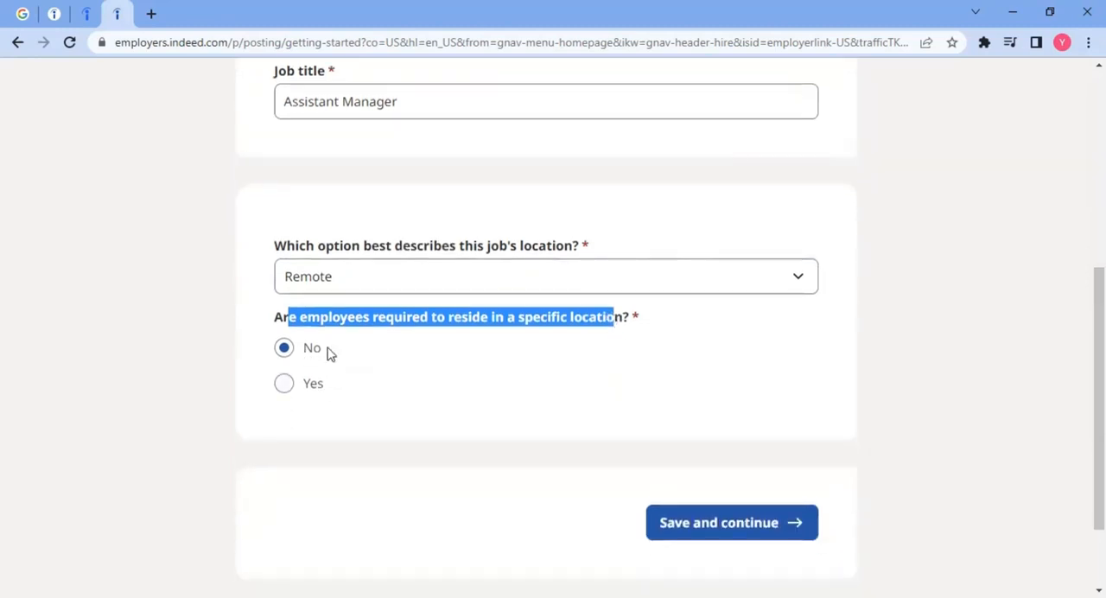
click(294, 393)
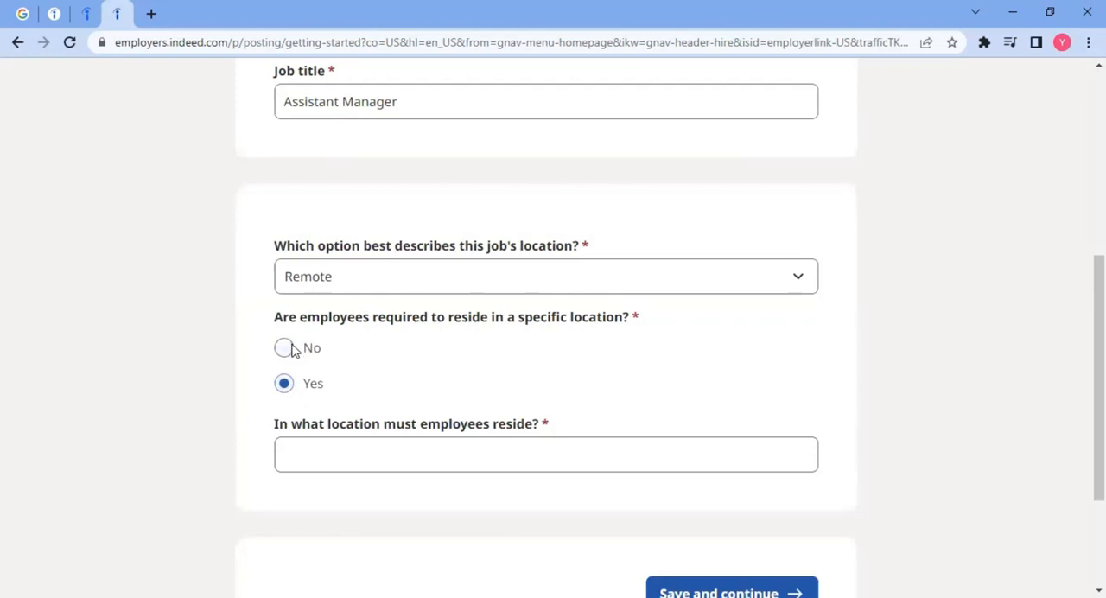
click(296, 348)
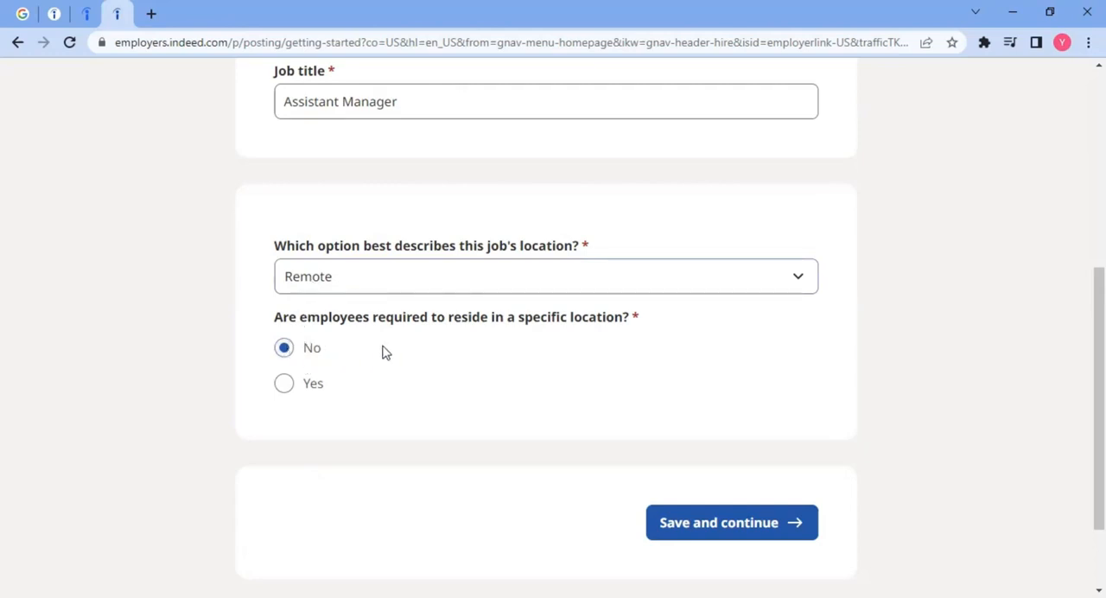
click(737, 527)
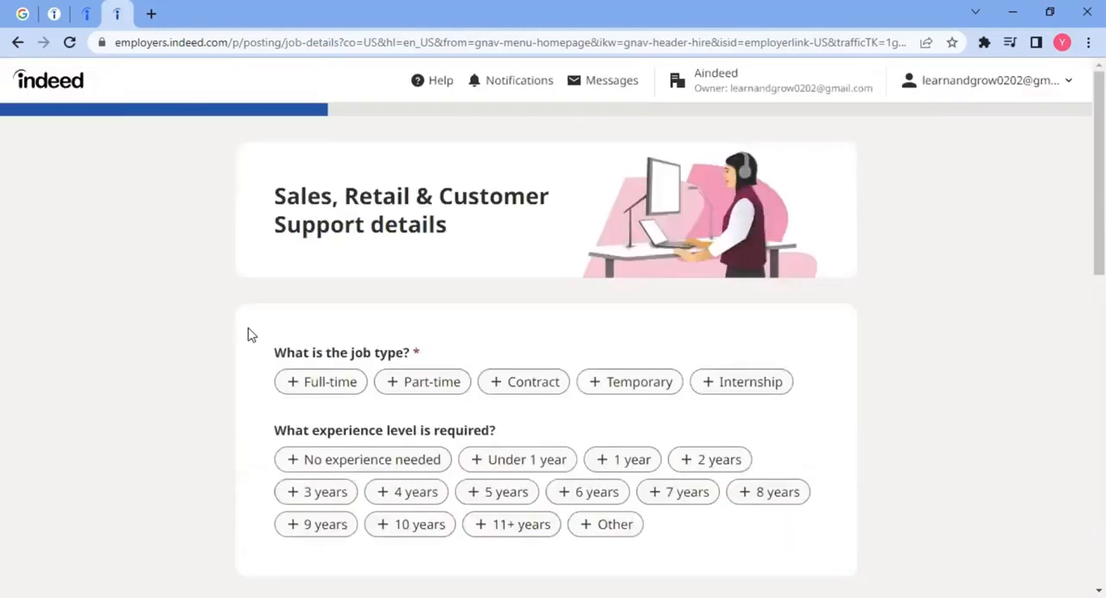
Step: Set the job type to Contract and the required experience level to 5 years
scroll(249, 333, down, 2)
drag(275, 190, 386, 191)
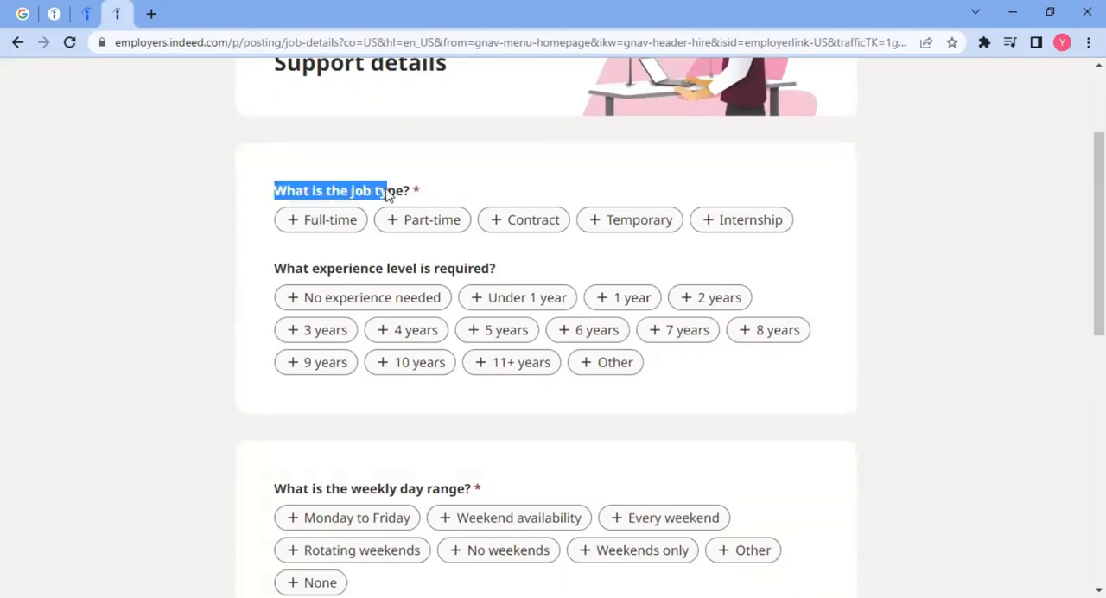
click(514, 223)
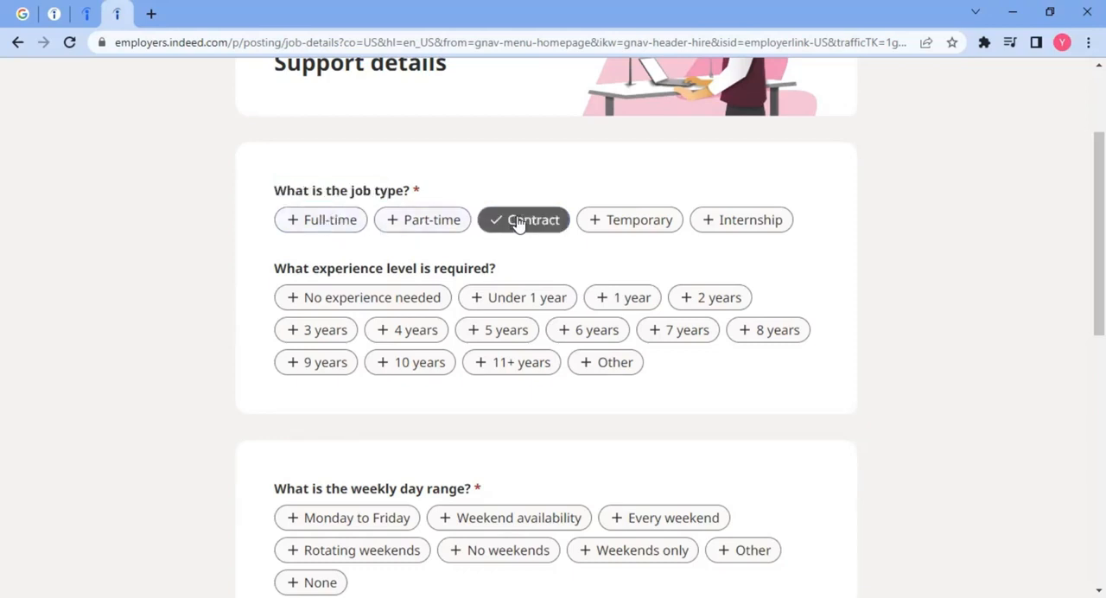
scroll(223, 281, down, 1)
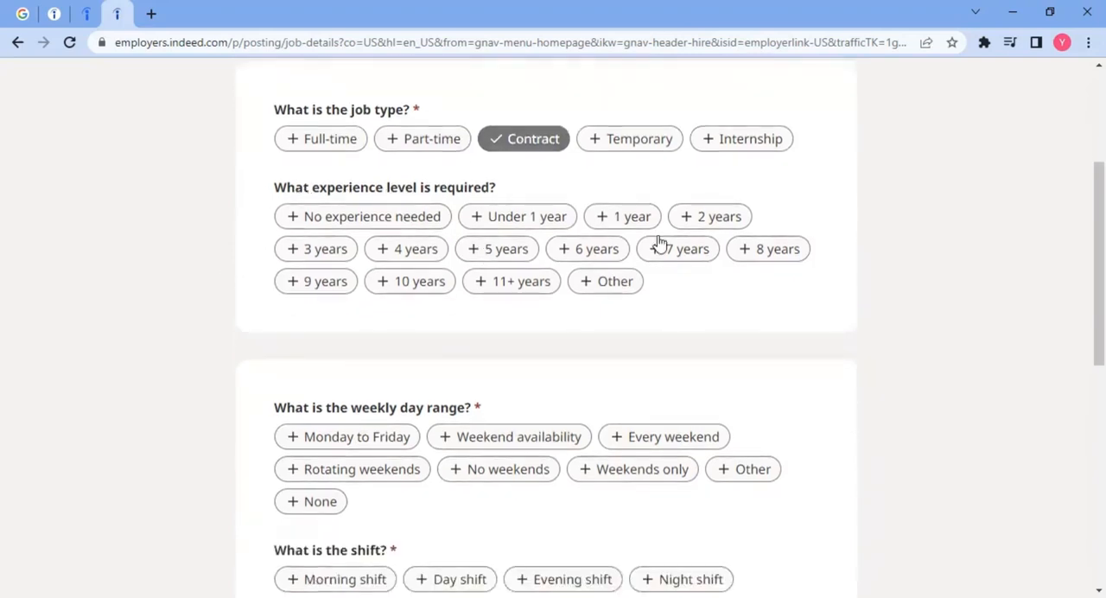
click(486, 252)
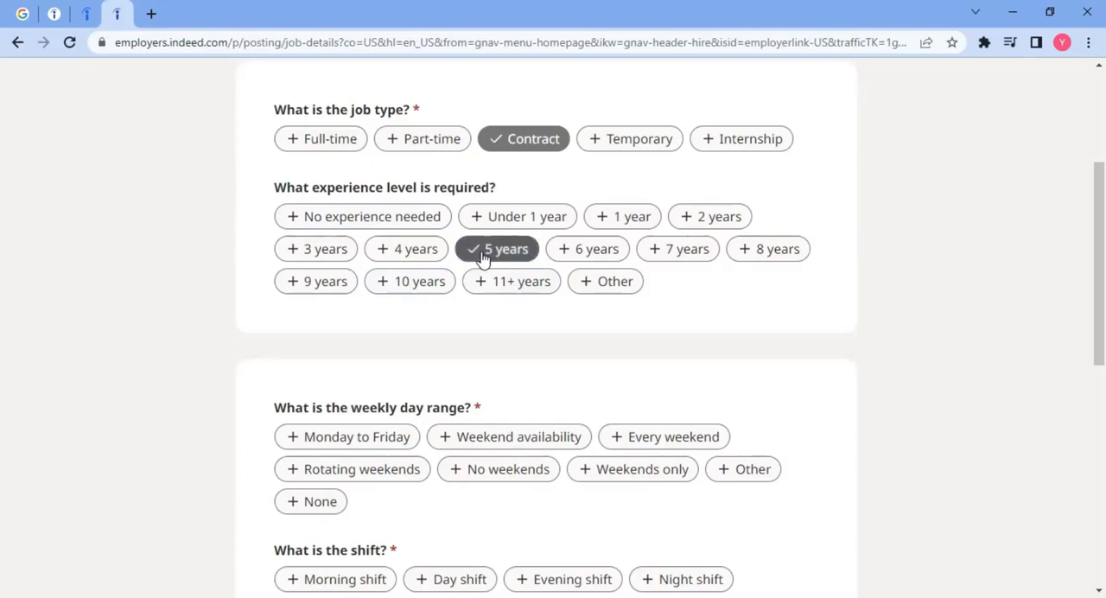
Step: Set the job's weekly day range to Monday to Friday
scroll(314, 299, down, 3)
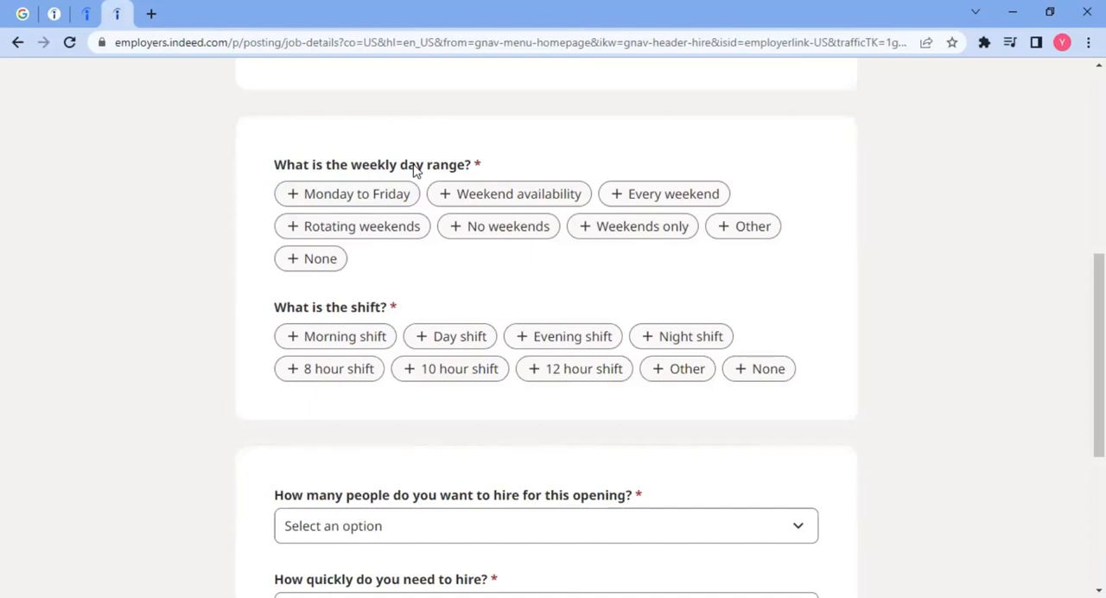
click(375, 198)
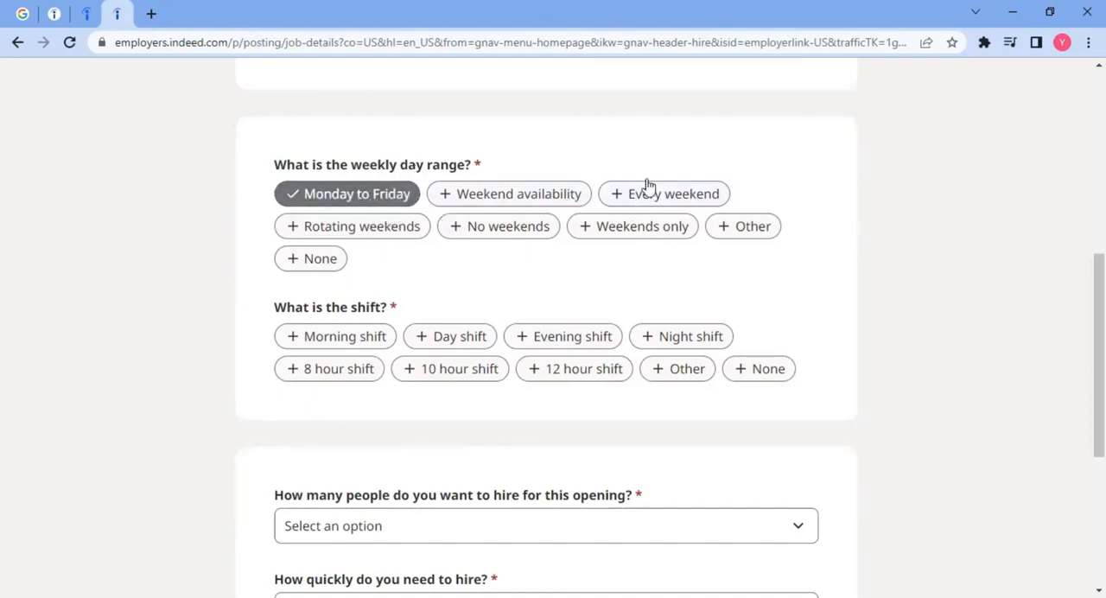
Step: Set the job's shift to Day shift and Evening shift
scroll(466, 251, down, 2)
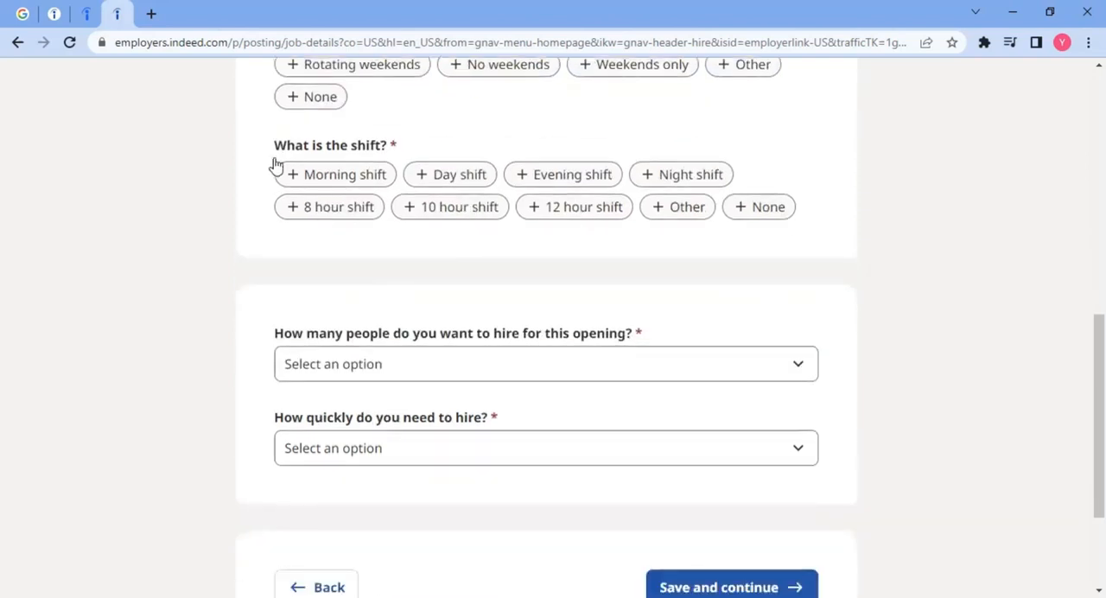
click(467, 181)
click(553, 177)
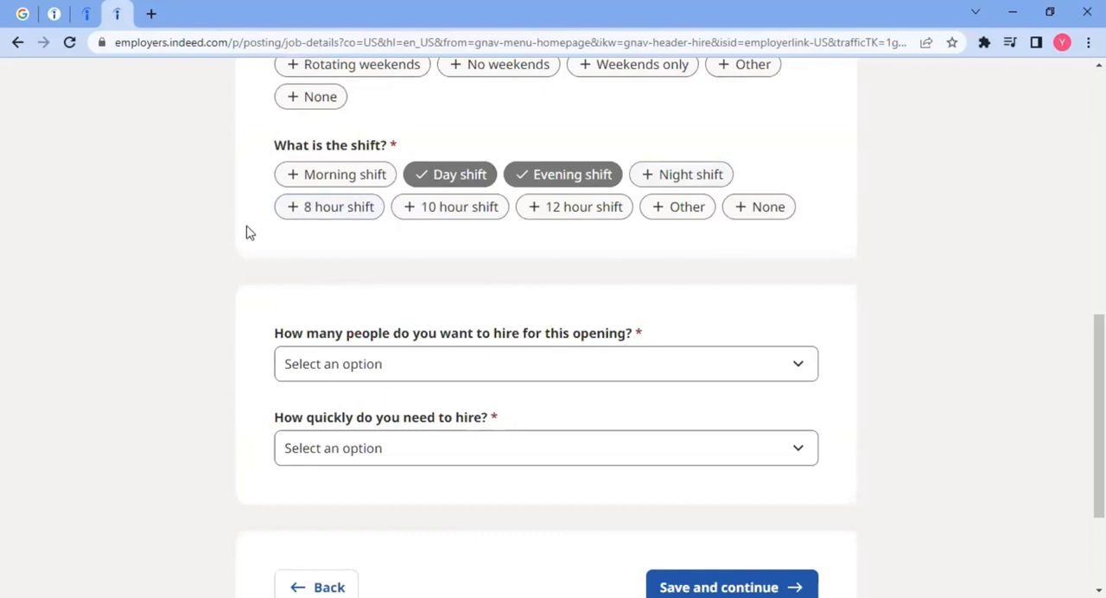
Step: Set the number of people to hire to 1 and the hiring timeline to 2 to 4 weeks, and save the job details
scroll(538, 210, down, 2)
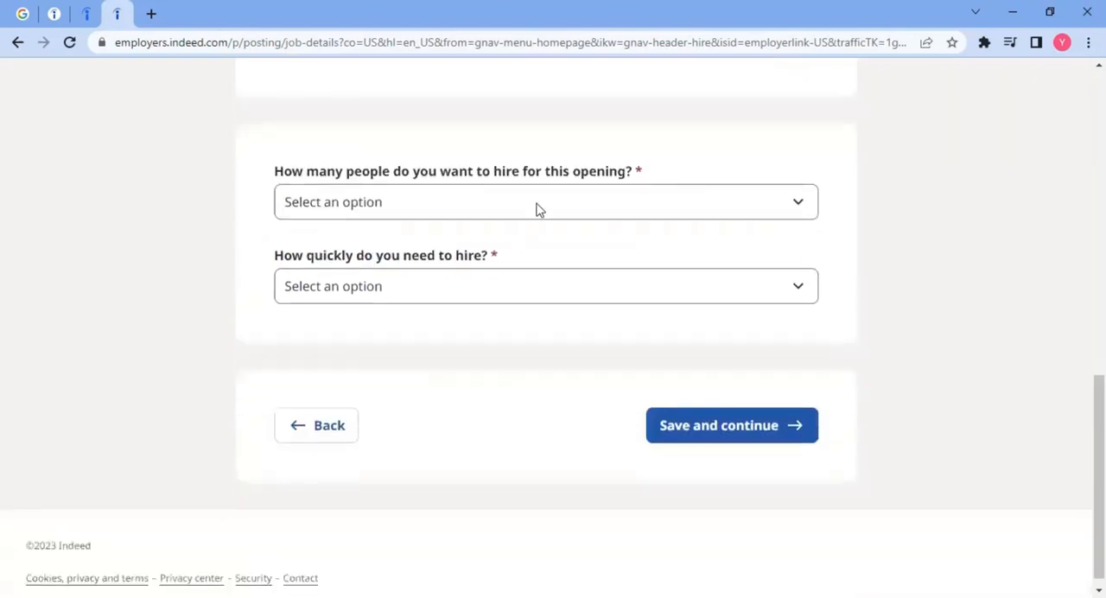
click(439, 208)
click(346, 247)
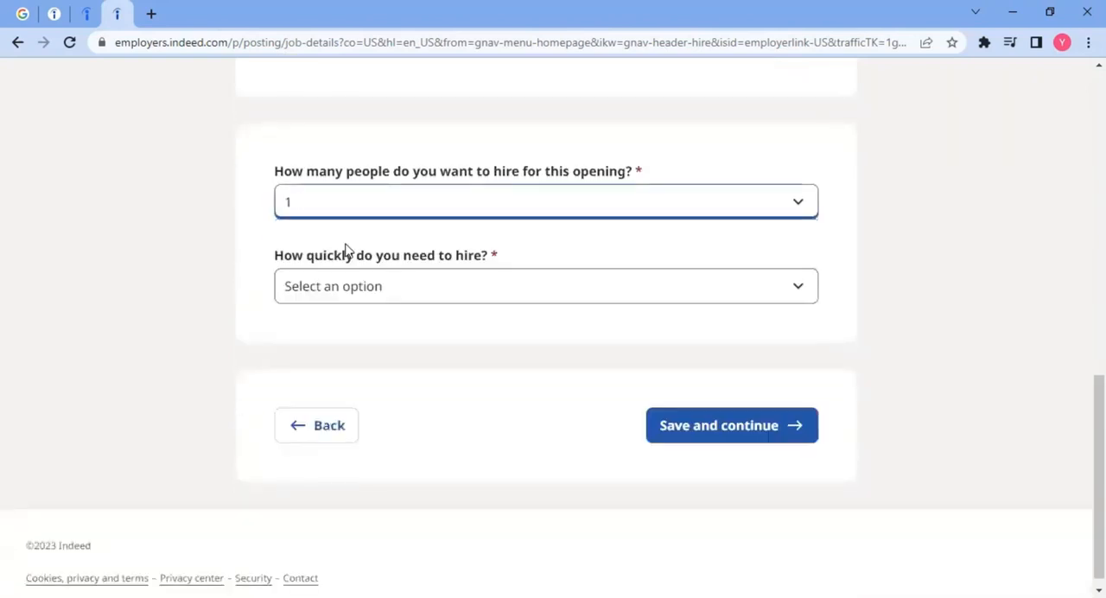
click(352, 294)
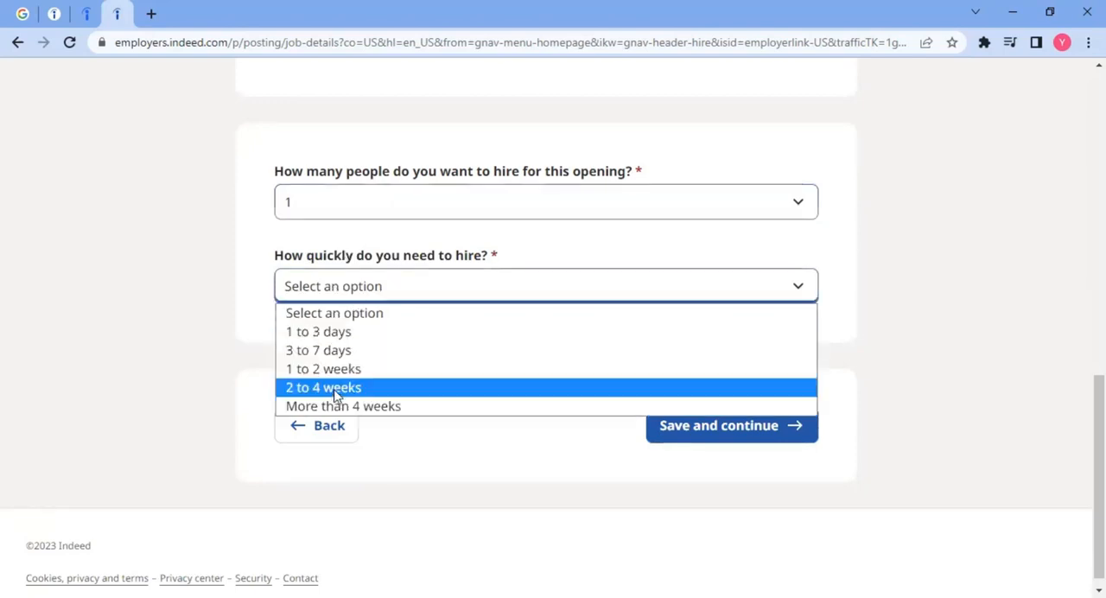
click(335, 394)
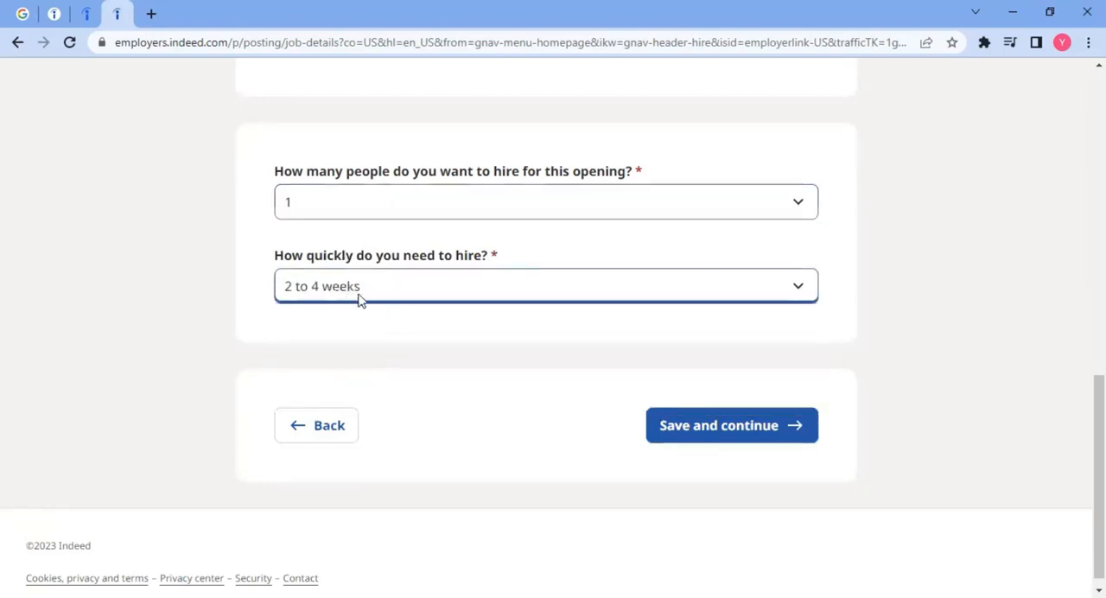
click(365, 298)
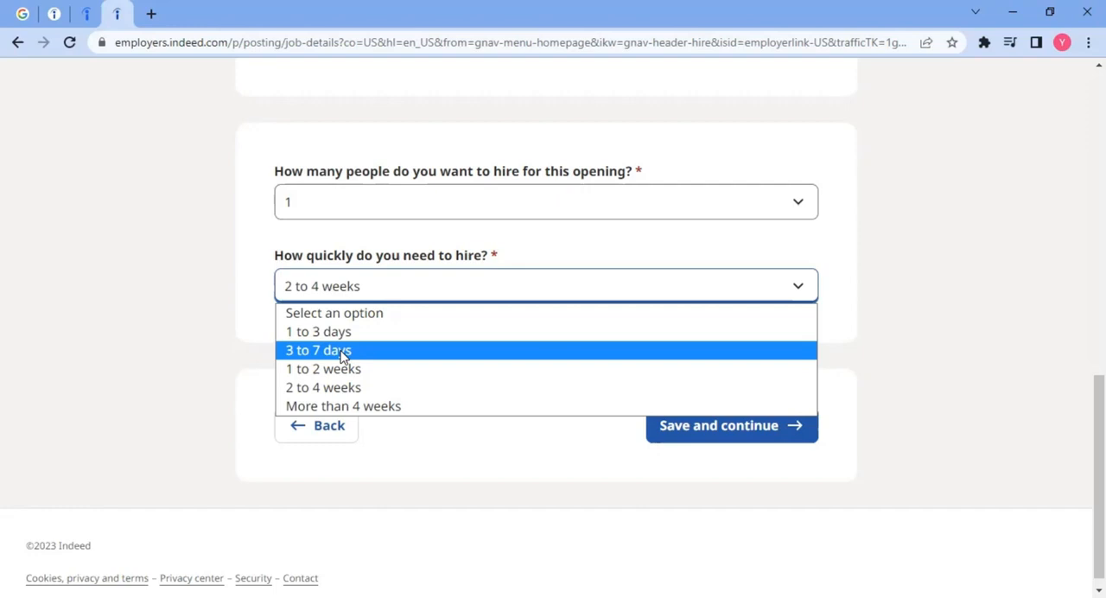
click(249, 339)
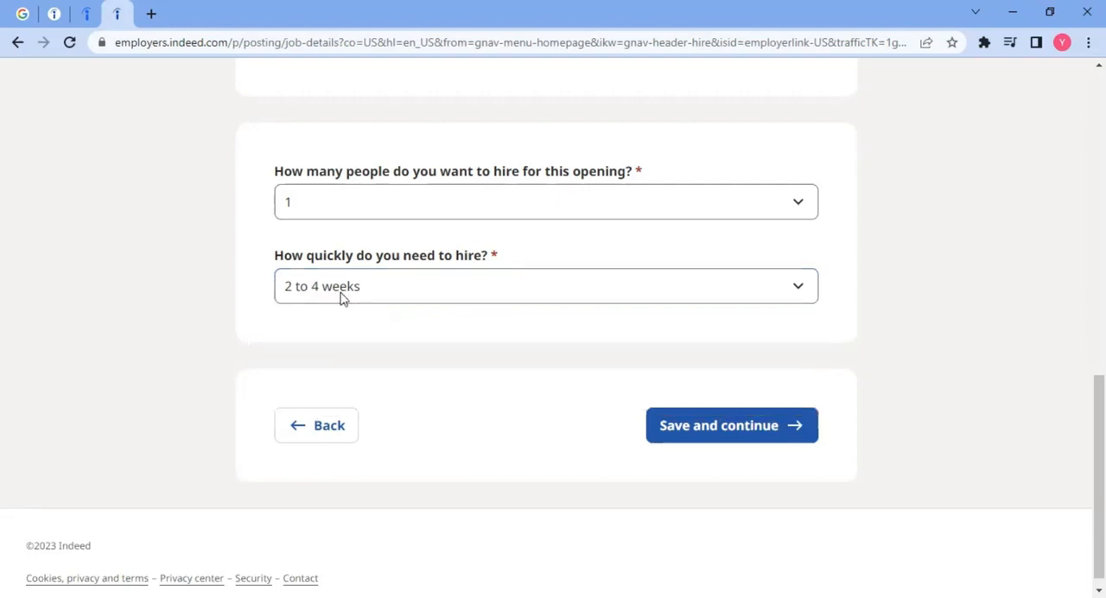
click(703, 436)
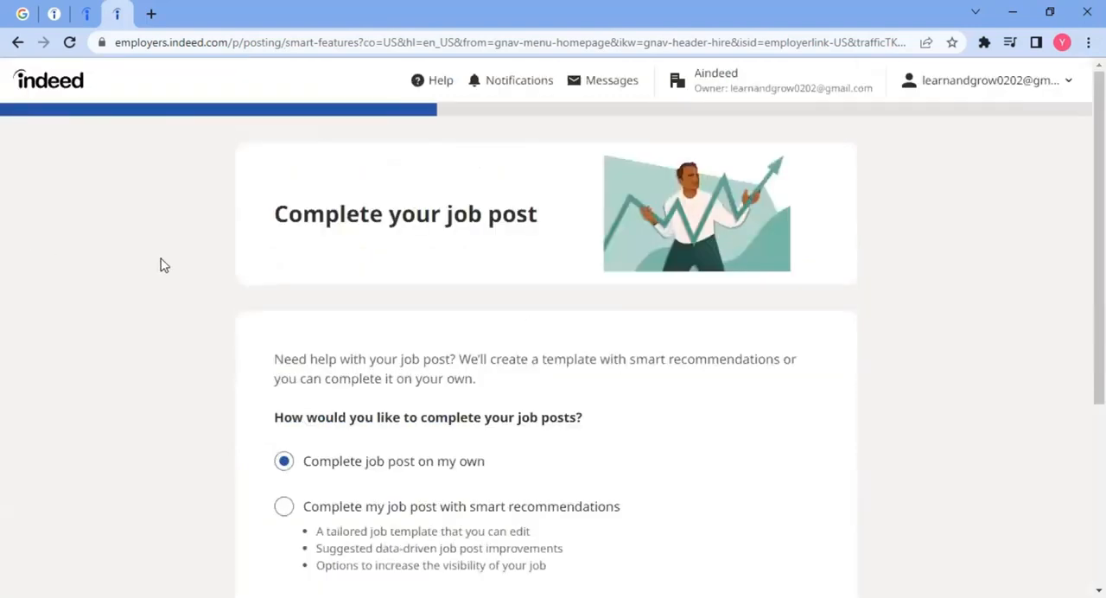
Step: Choose to complete the job post on your own without smart recommendations, and save to continue to compensation
scroll(160, 265, down, 2)
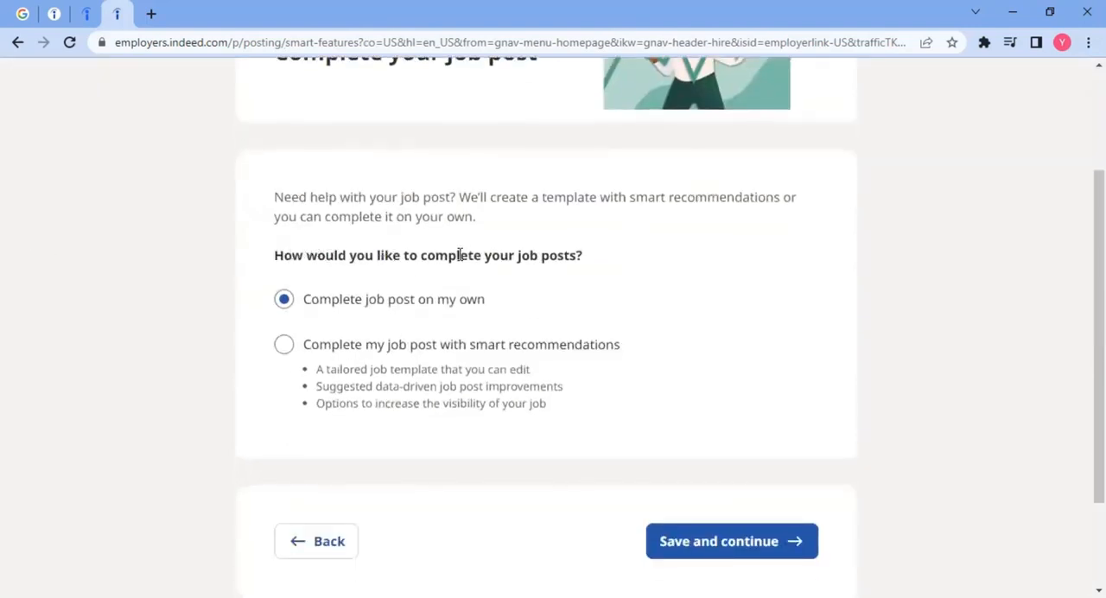
drag(292, 255, 602, 260)
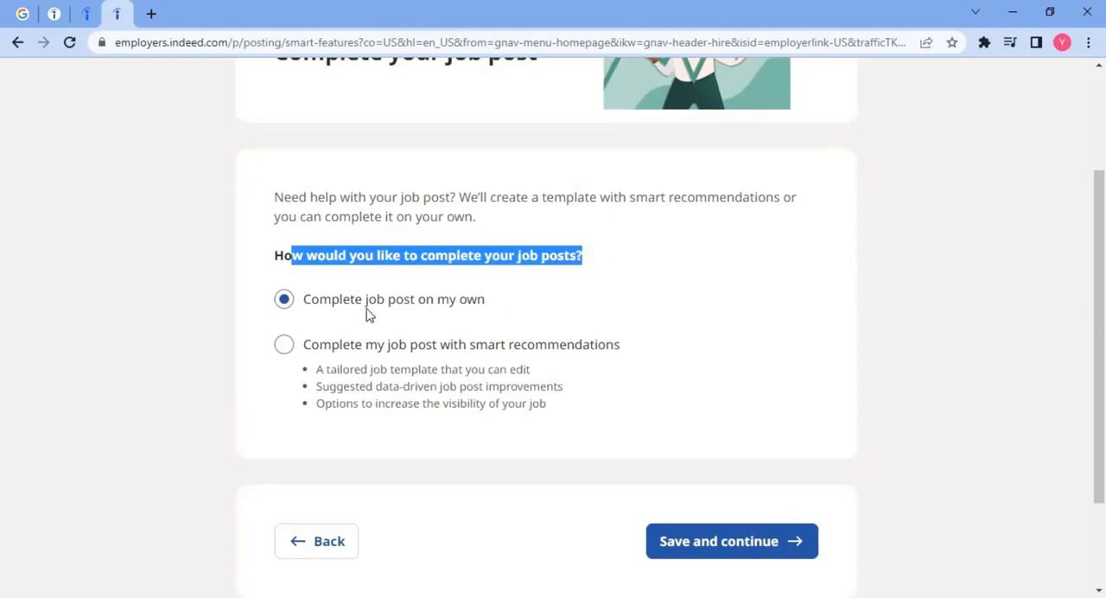
drag(344, 302, 507, 311)
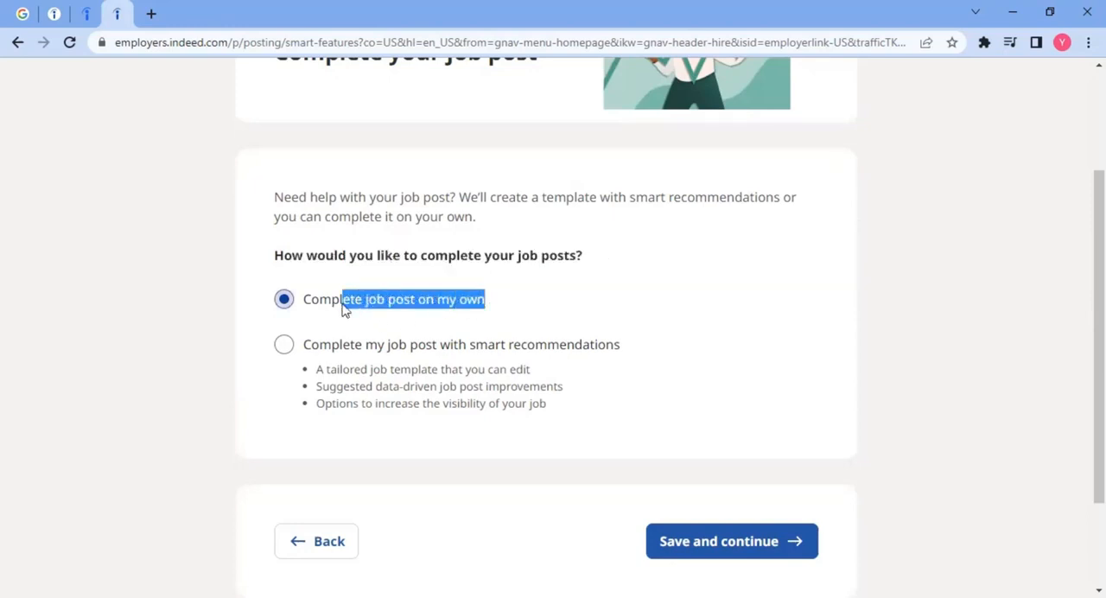
drag(324, 348, 622, 350)
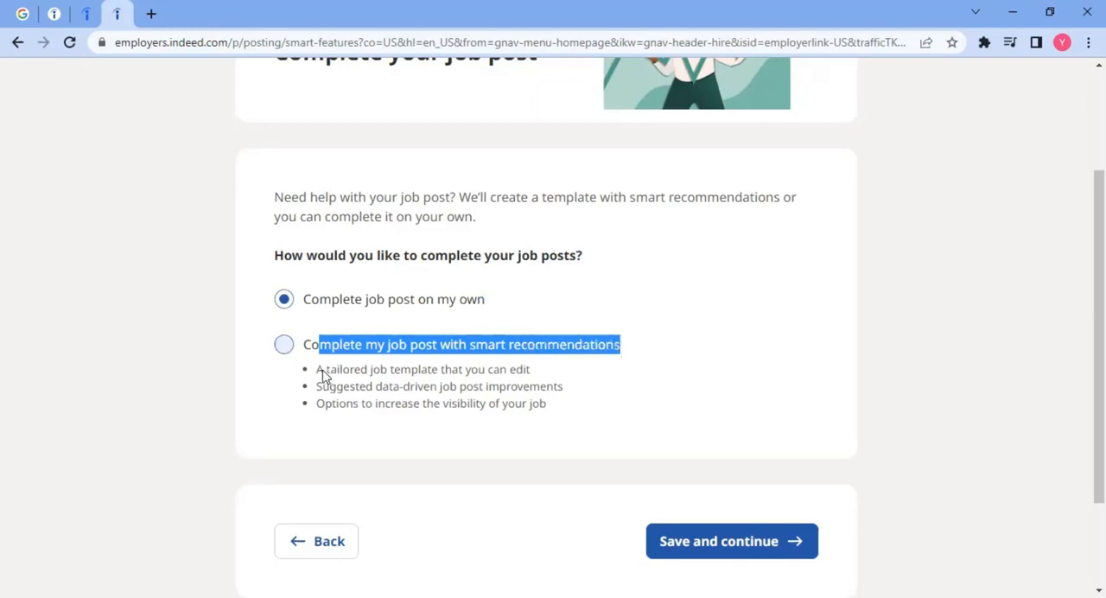
drag(349, 371, 388, 372)
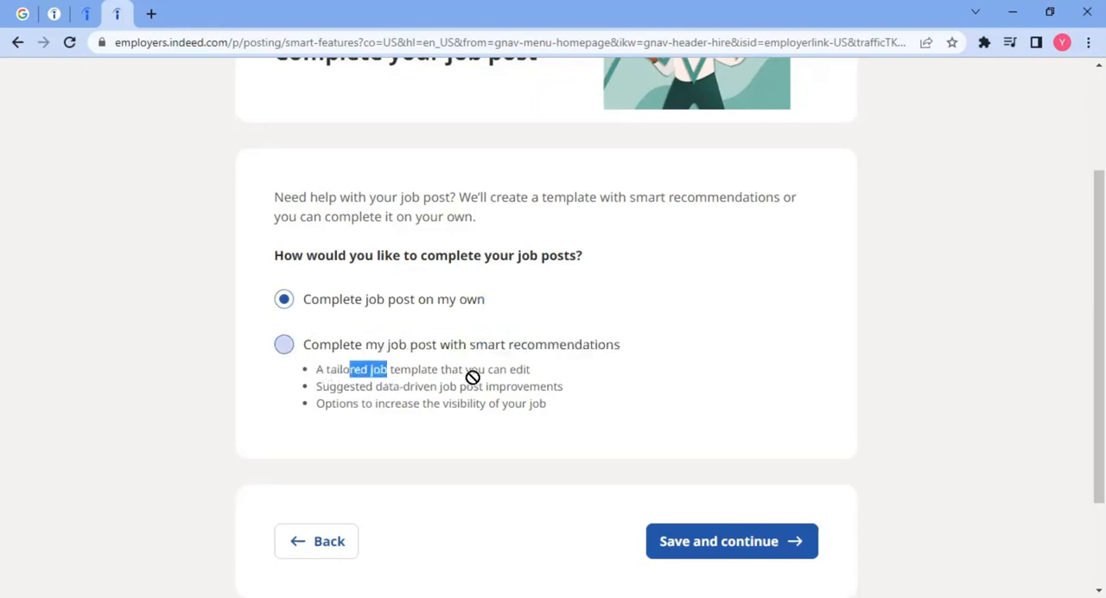
drag(561, 406, 400, 369)
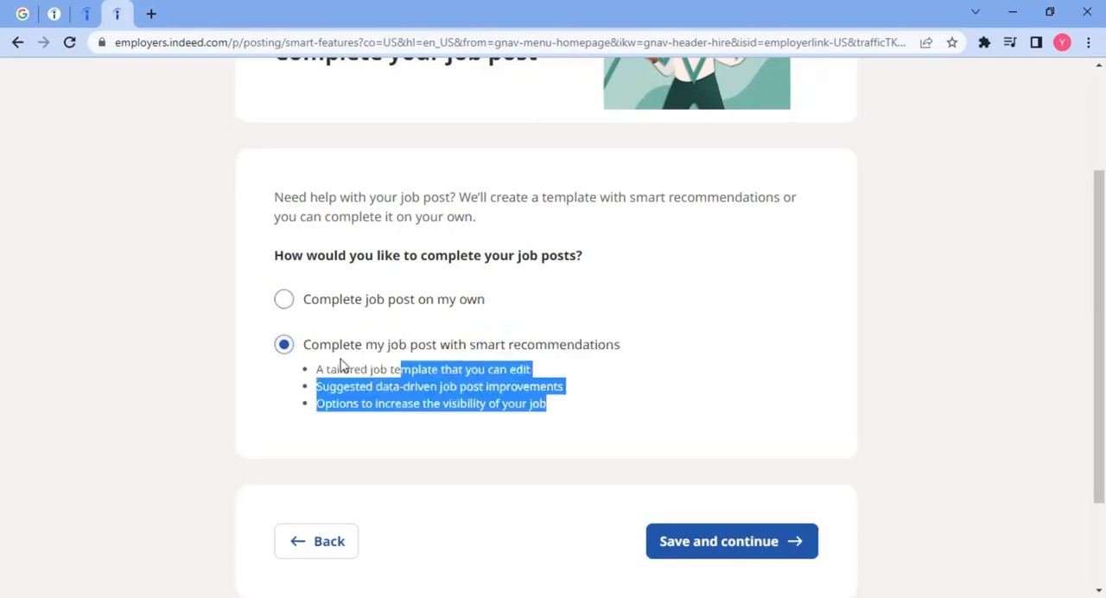
click(332, 303)
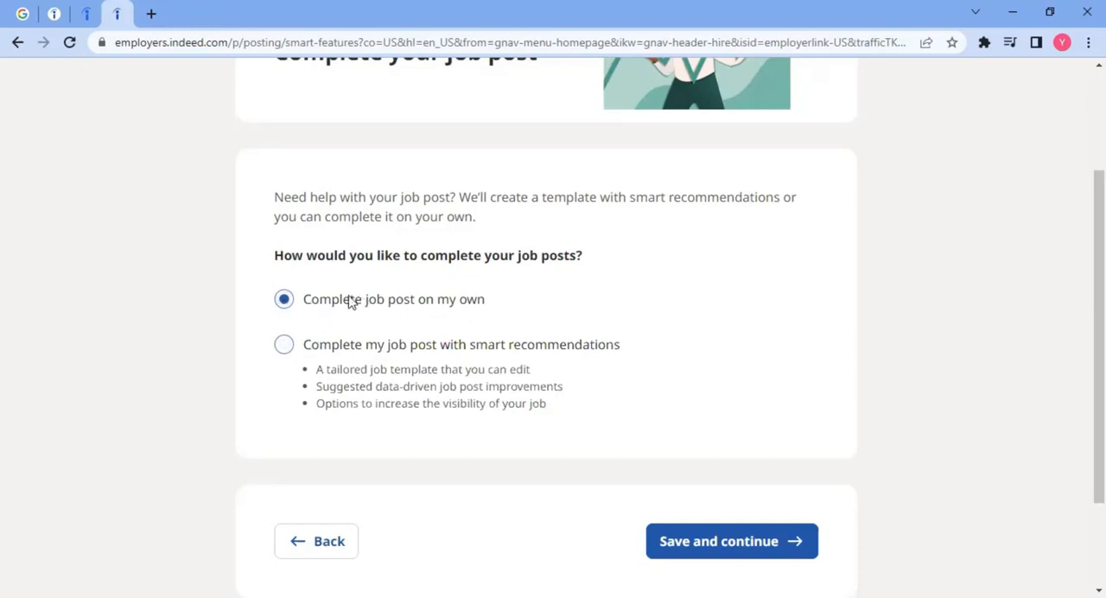
click(735, 537)
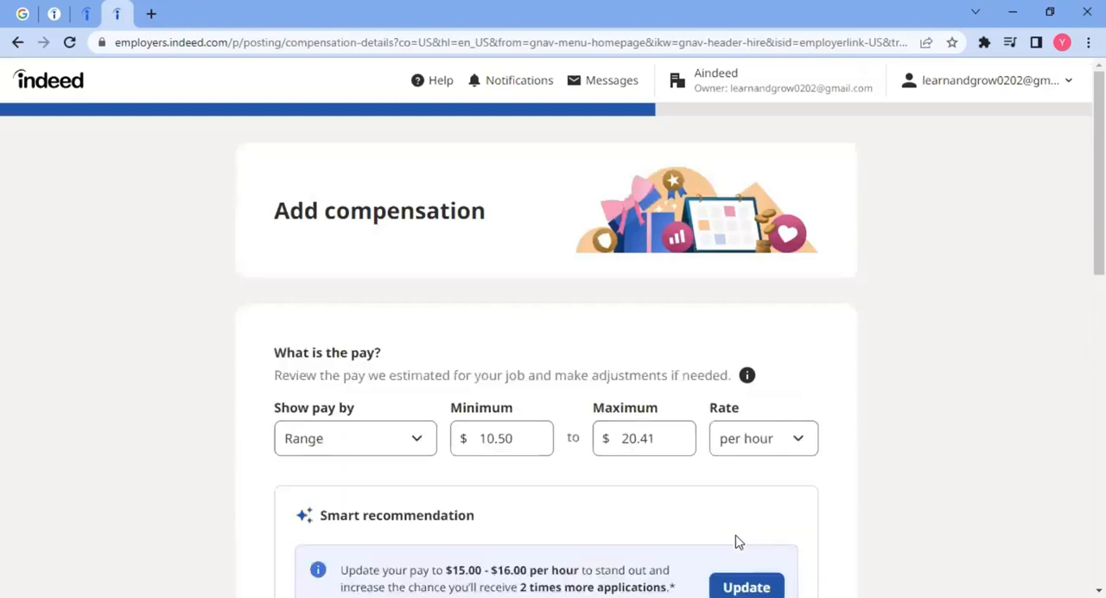
Step: Set the minimum of the hourly pay range to $10.00
scroll(233, 399, down, 2)
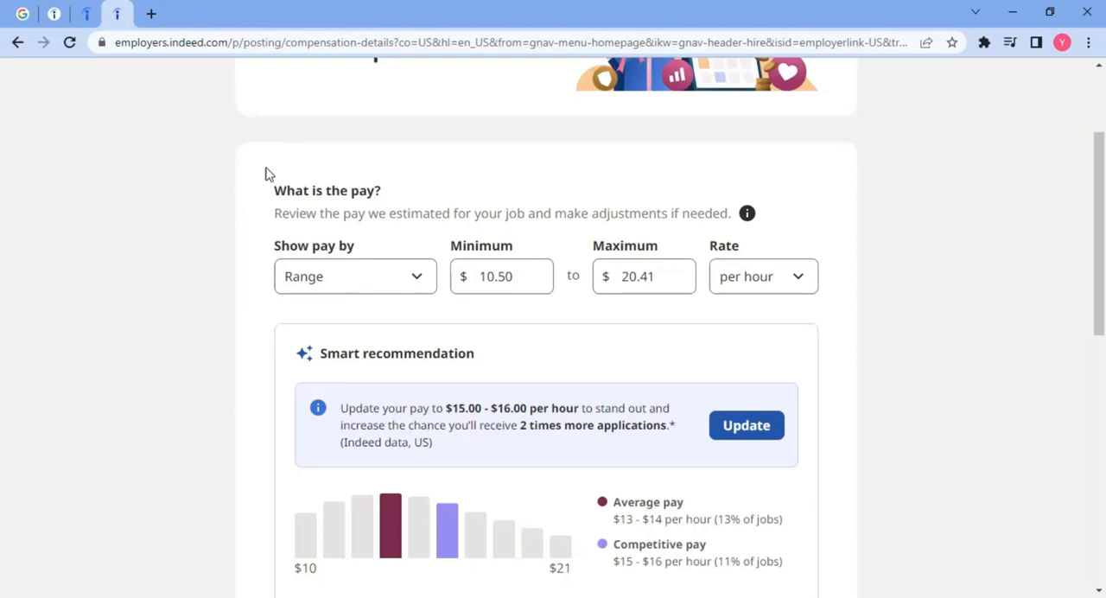
scroll(267, 217, down, 1)
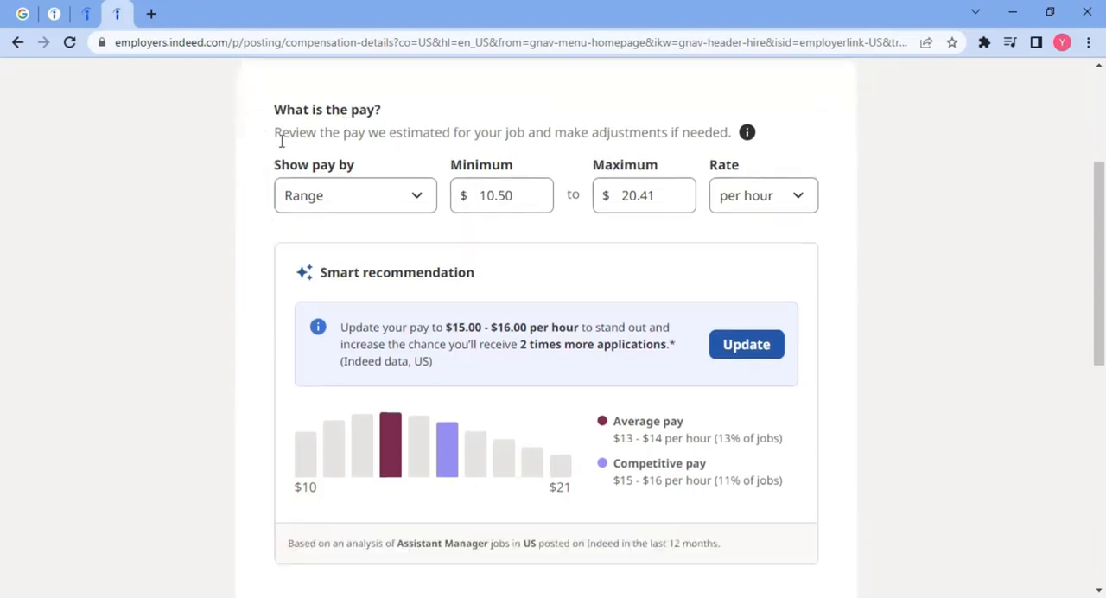
drag(281, 133, 731, 134)
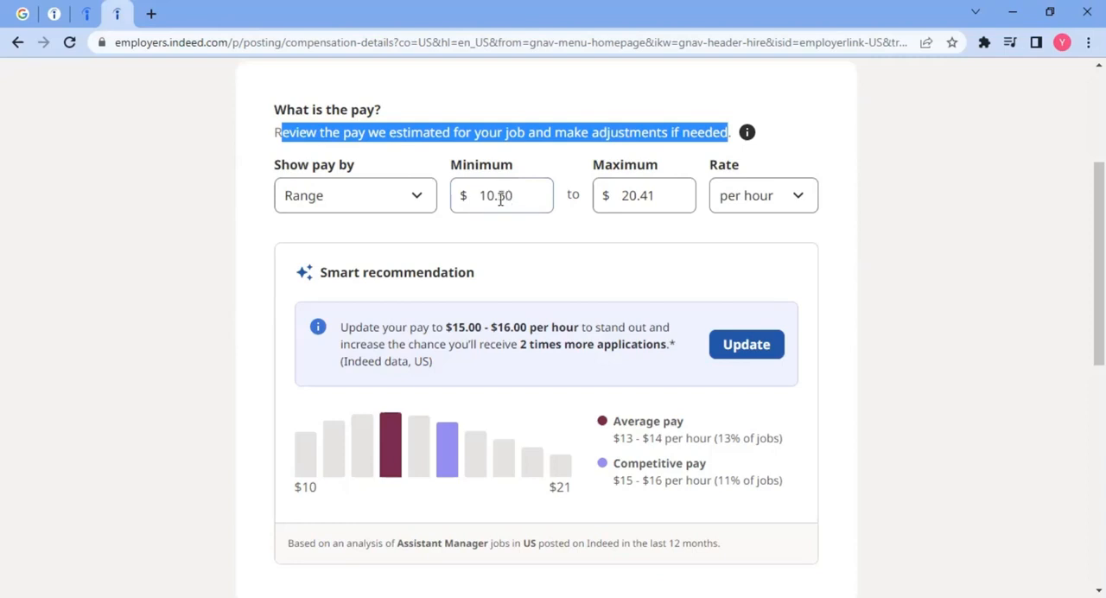
drag(516, 197, 499, 200)
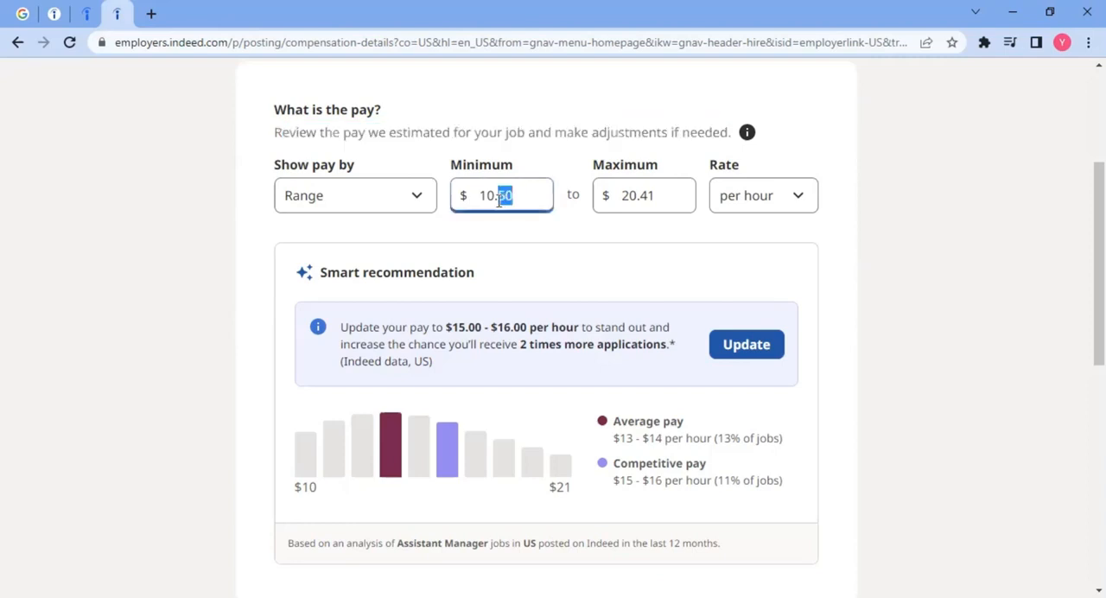
text(00)
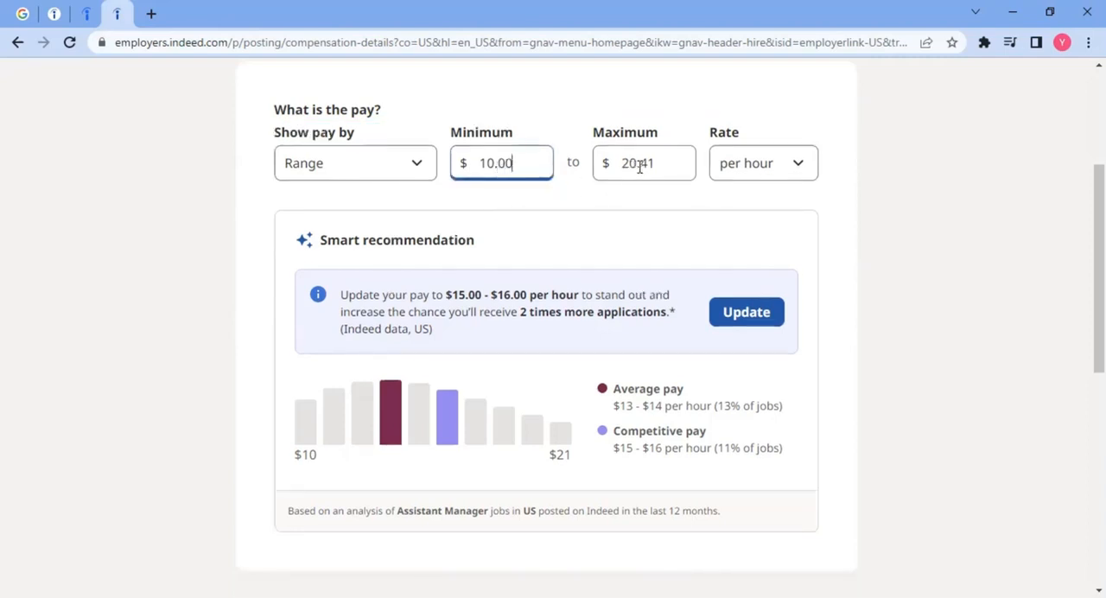
Step: Set the maximum of the hourly pay range to $25.00
drag(638, 167, 621, 171)
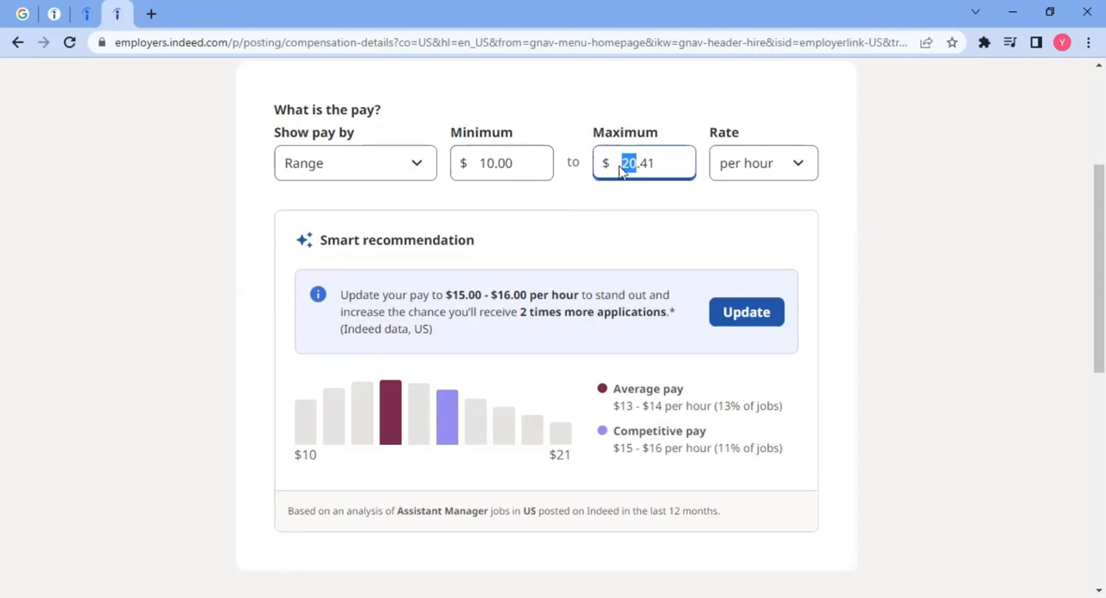
text(15)
key(shift+Home)
text(25000)
key(BackSpace)
key(BackSpace)
key(BackSpace)
key(shift+Left)
key(shift+Left)
text(00)
click(270, 180)
click(317, 174)
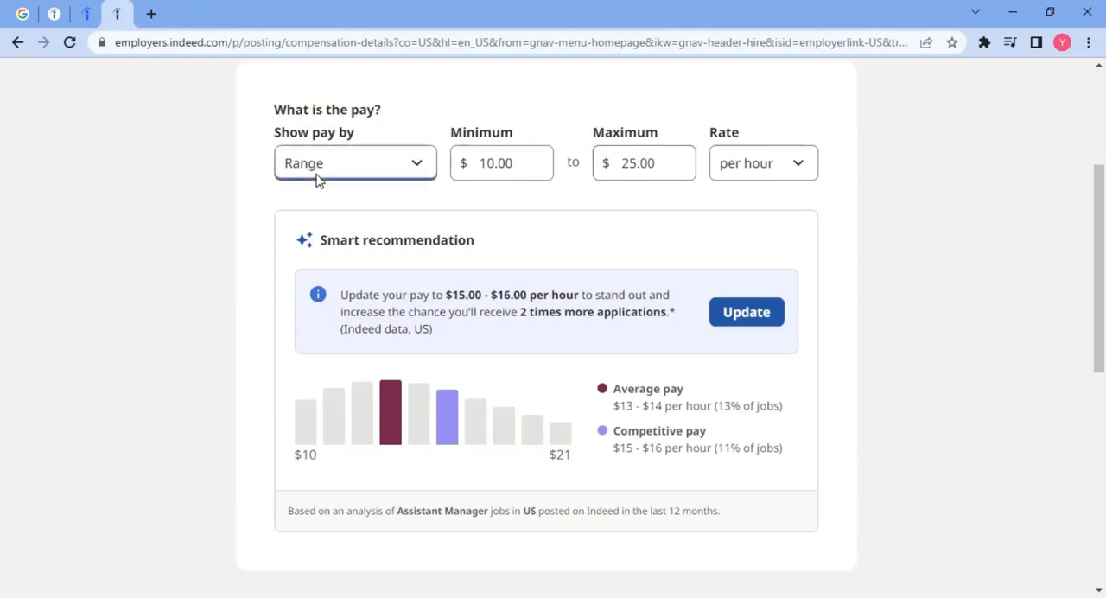
click(317, 175)
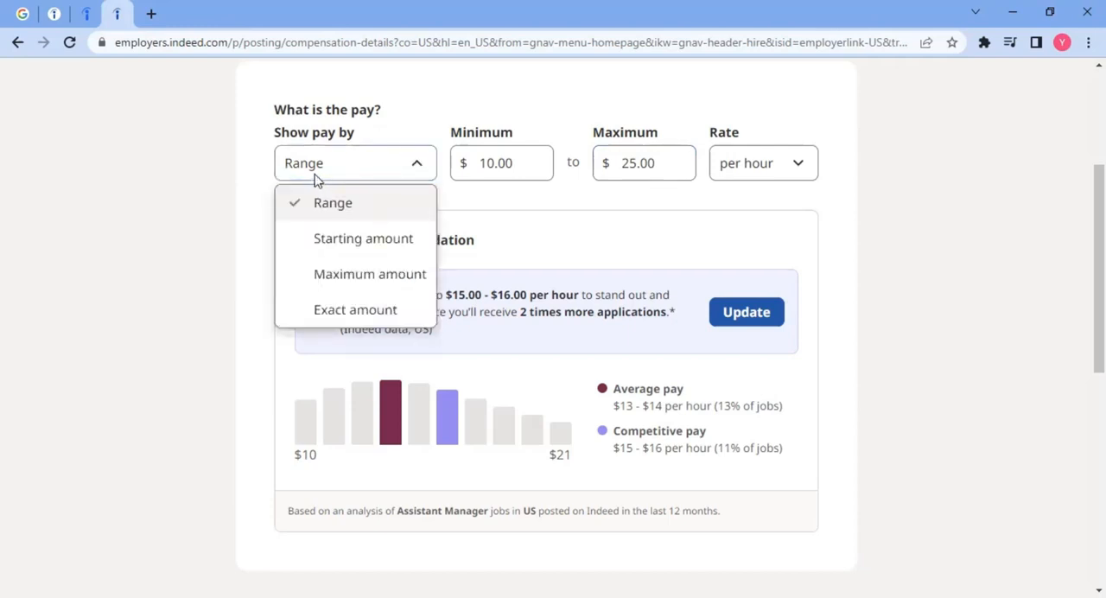
click(259, 173)
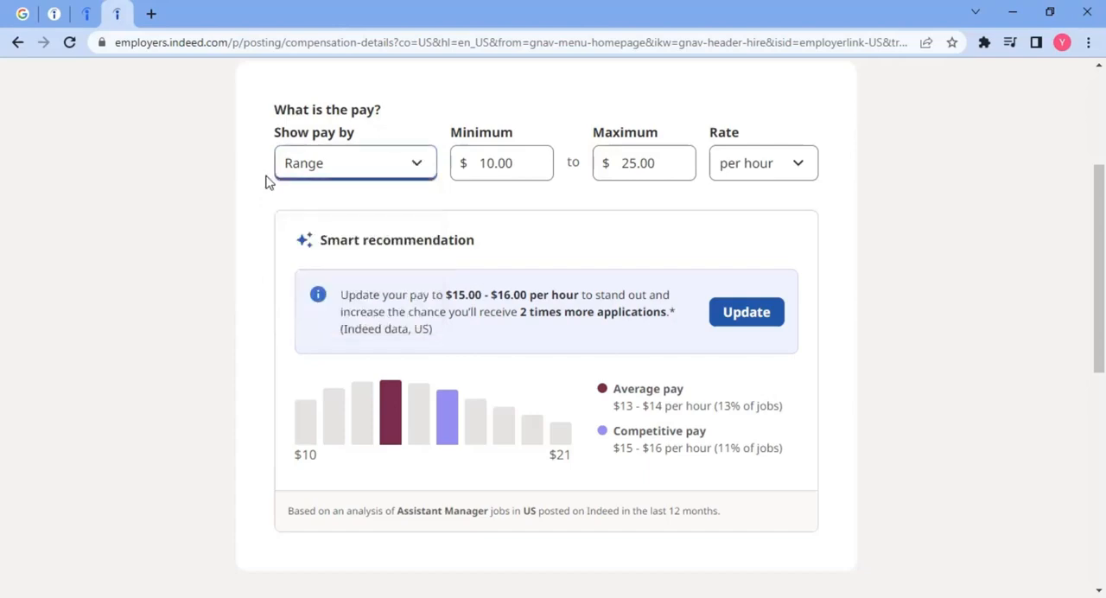
Step: Add Parental leave and Employee discount from the full list of offered benefits, and save the compensation details
scroll(267, 180, down, 2)
scroll(355, 172, down, 2)
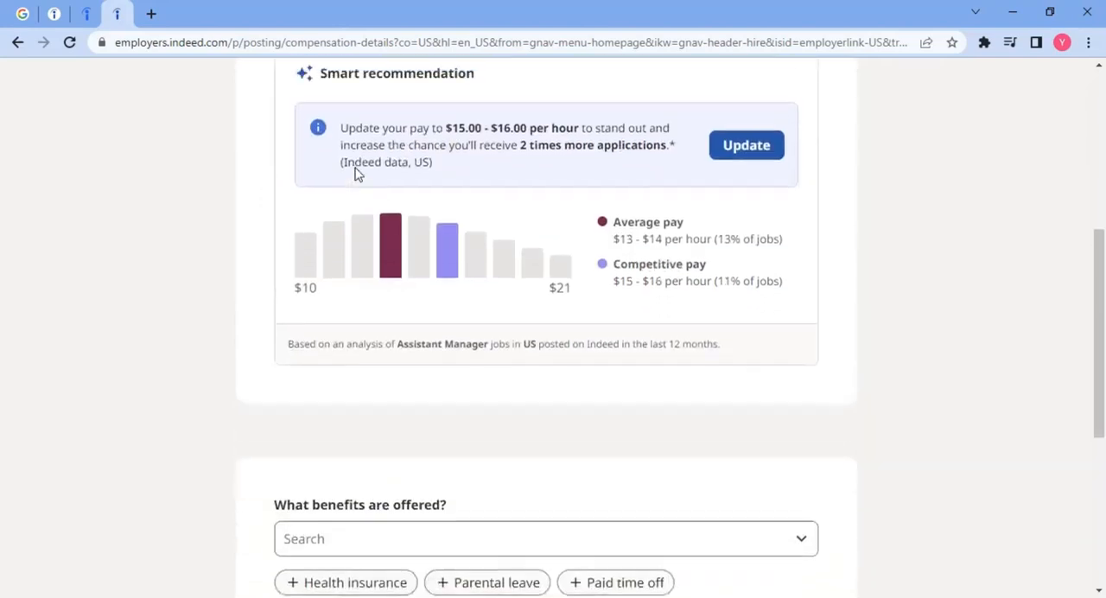
scroll(299, 187, down, 2)
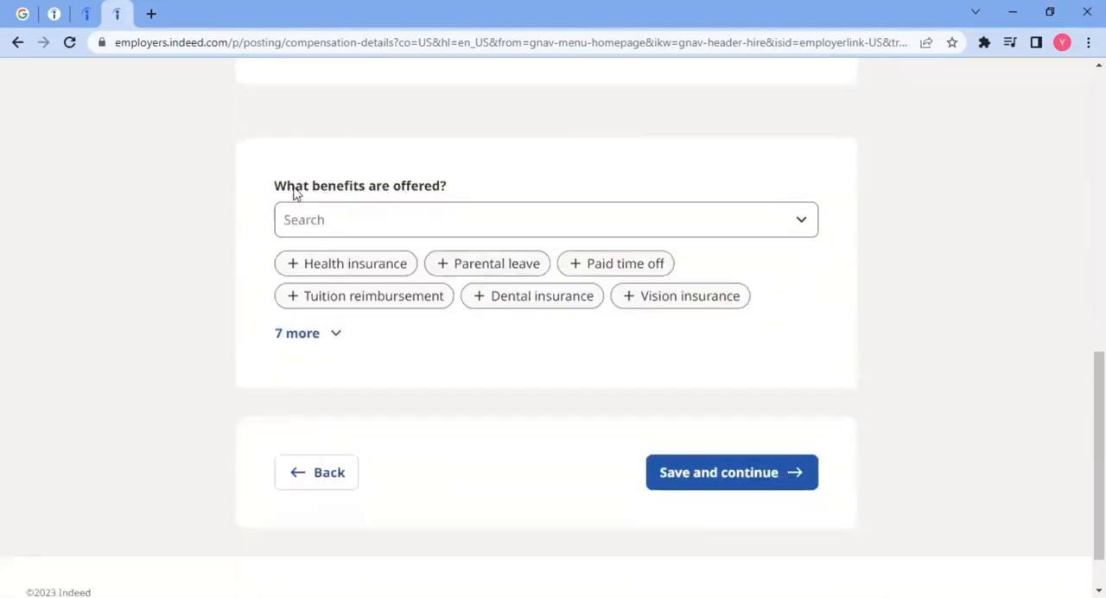
drag(295, 189, 448, 192)
scroll(448, 192, down, 1)
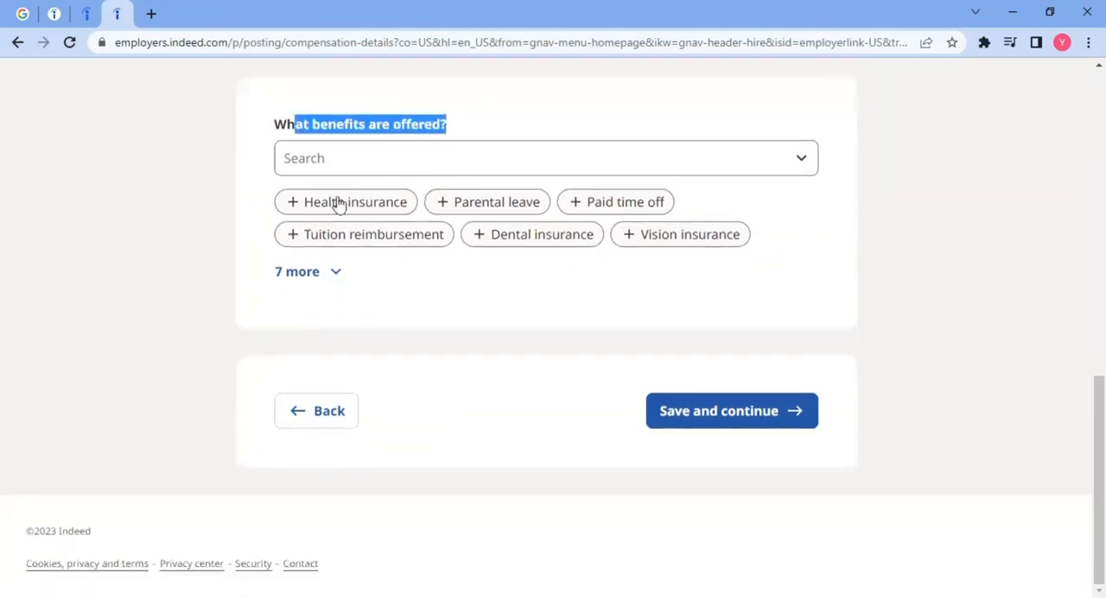
click(304, 275)
scroll(252, 288, down, 1)
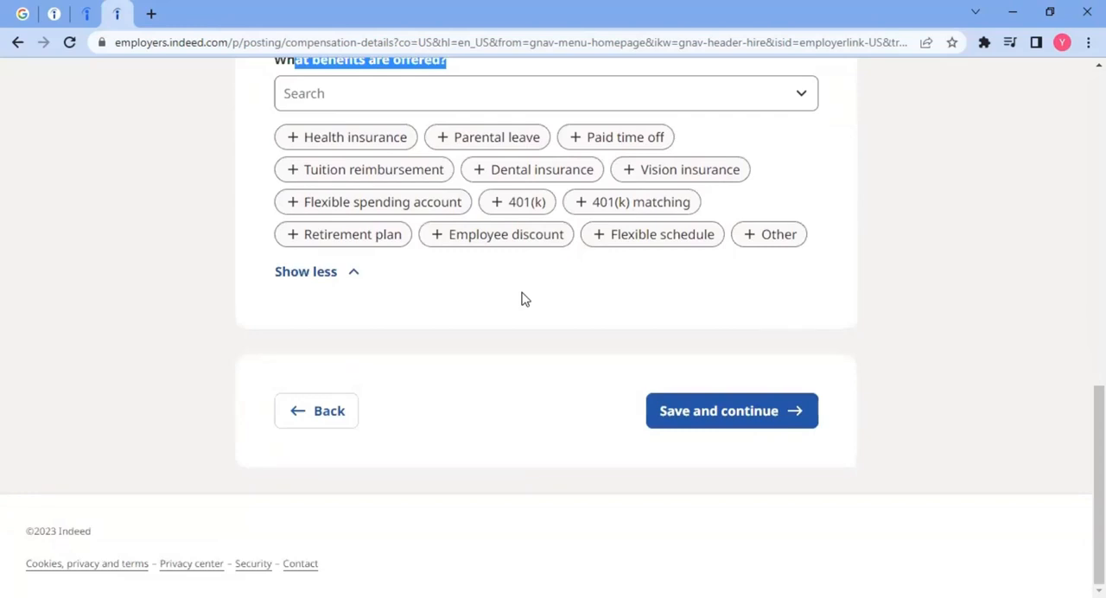
click(498, 147)
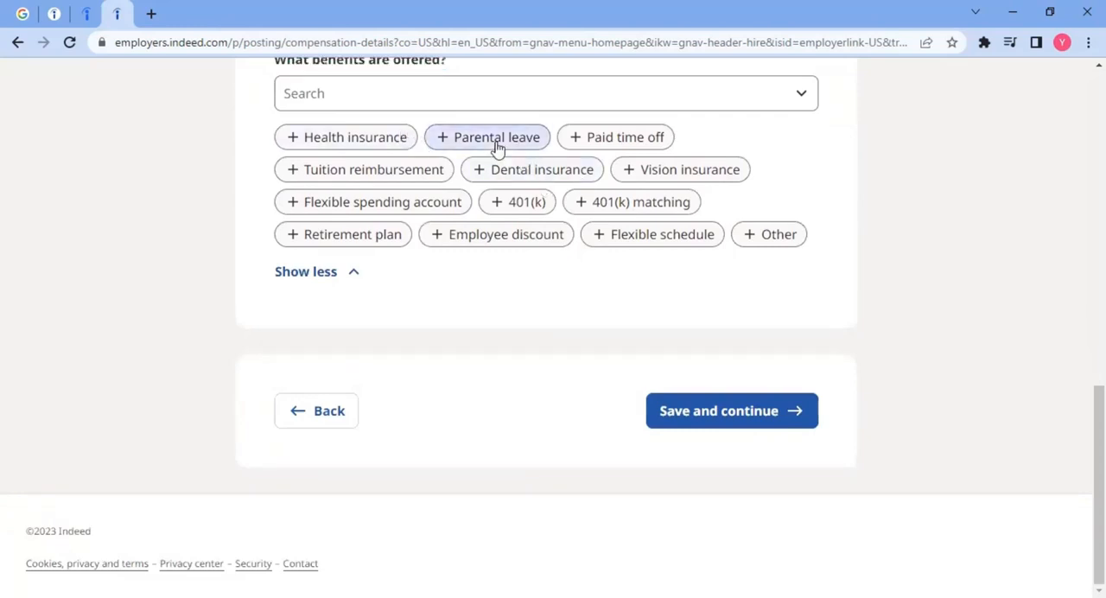
click(476, 246)
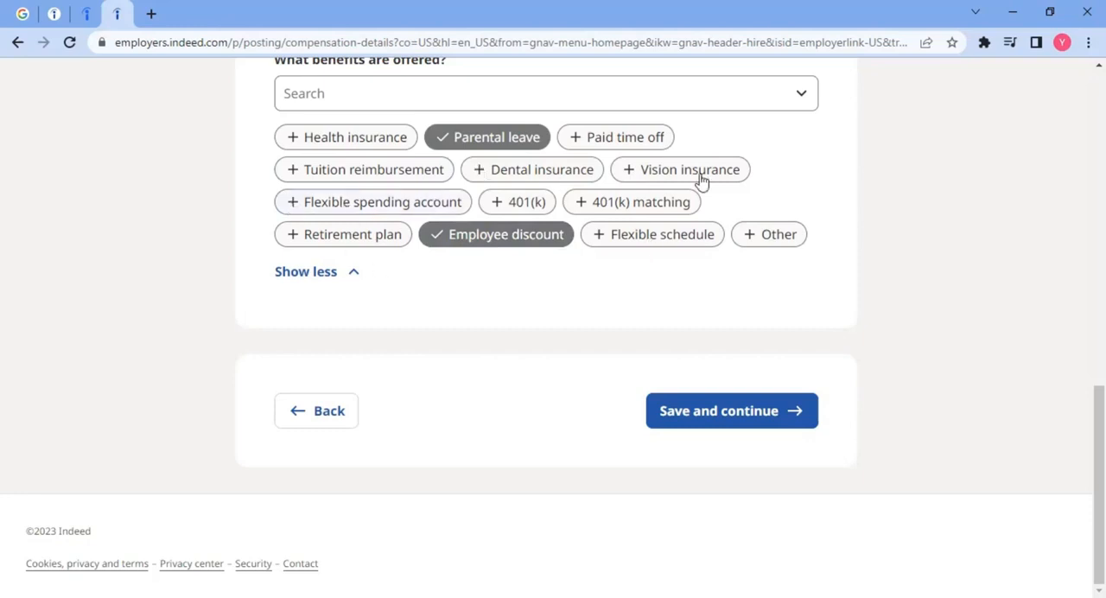
click(697, 413)
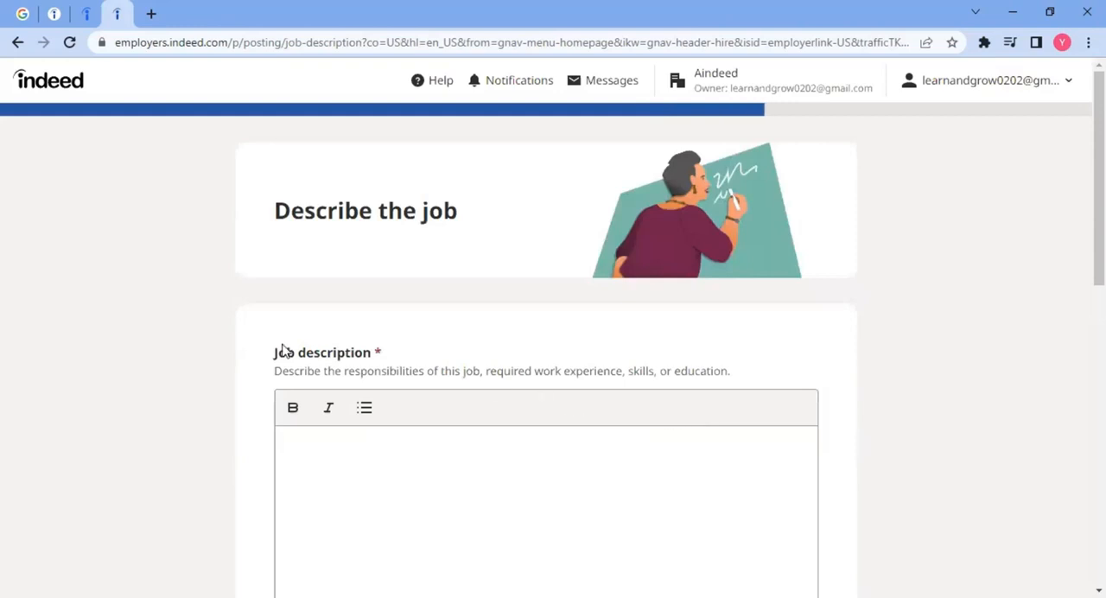
Step: Paste the copied Lorem ipsum placeholder paragraph as the job description
scroll(250, 329, down, 3)
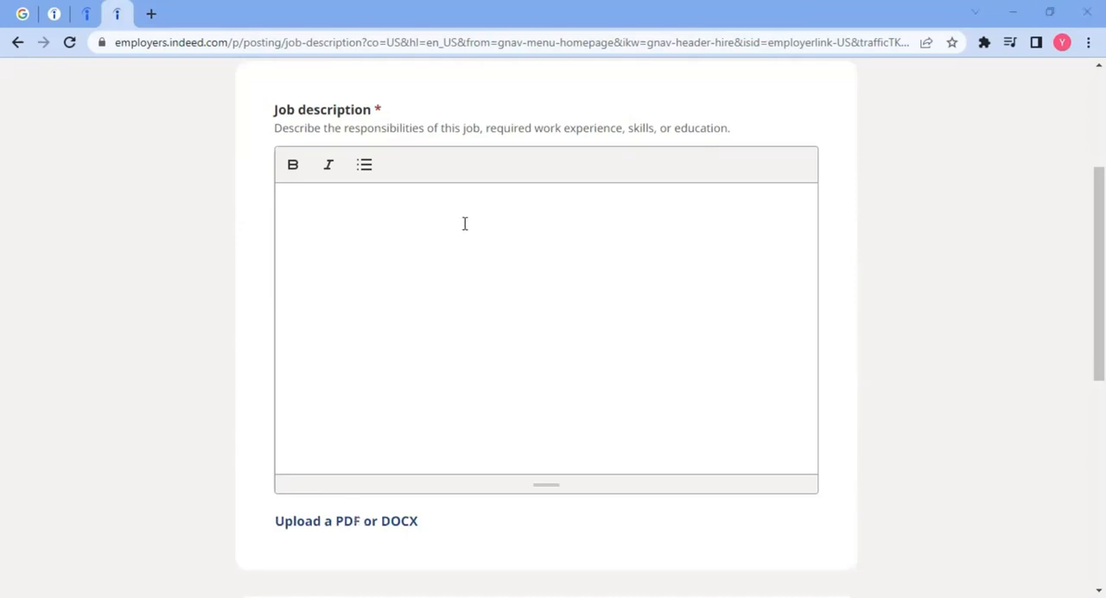
click(372, 230)
text(Lorem ipsum dolor sit amet, consectetur adipiscing elit. Maecenas dictum elementum pharetra. In sit amet nisi cursus, sollicitudin urna non, venenatis ligula. Fusce augue orci, ultricies eget pretium id, cursus nec lectus. Donec euismod luctus est at placerat. Vestibulum porttitor maximus felis. Maecenas ut interdum augue. Vivamus tempus tortor vitae volutpat ornare. Etiam lectus velit, aliquam non porta et, scelerisque a odio. Aenean fringilla metus in tincidunt dapibus. Nam aliquam a diam quis sagittis. Nunc metus metus, faucibus sed eleifend at, faucibus quis ante. Class aptent taciti sociosqu ad litora torquent per conubia nostra, per inceptos himenaeos.)
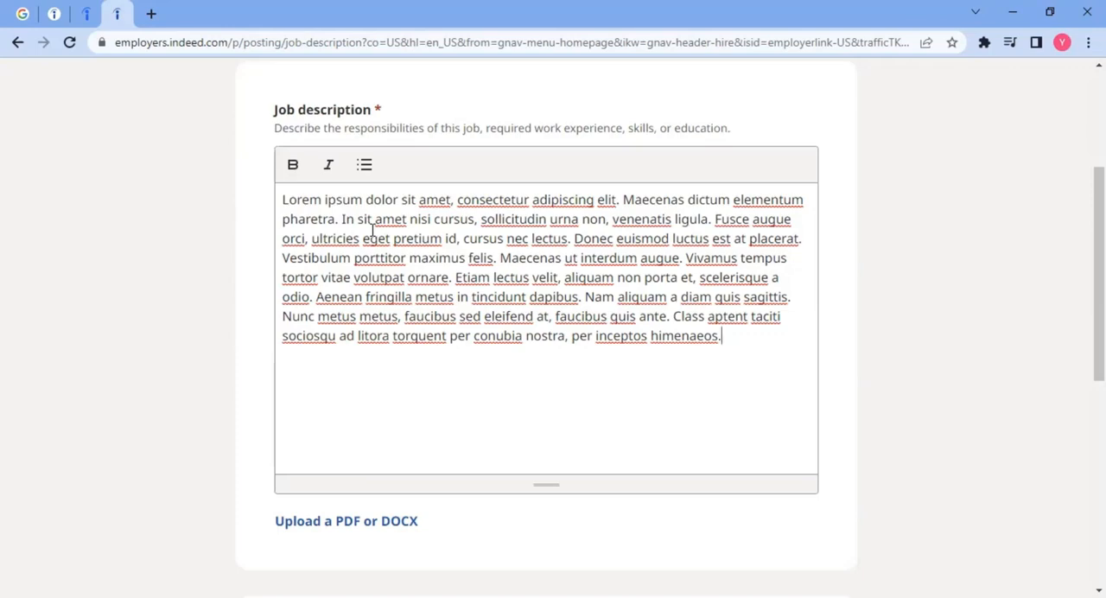
Step: Save the job description without photos or videos, and require applicants to submit a resume
scroll(285, 289, down, 5)
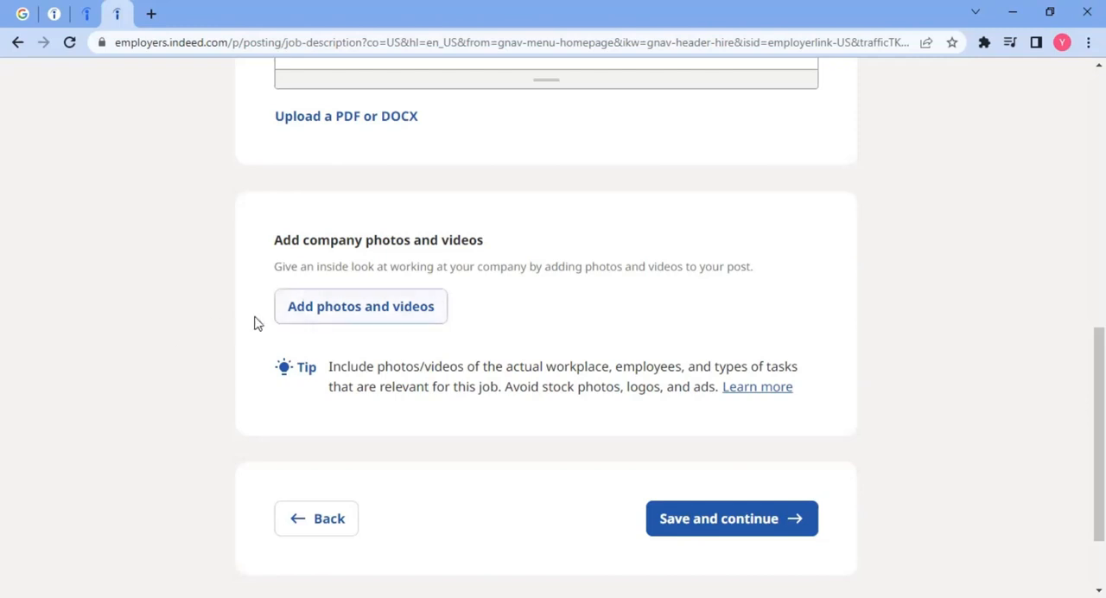
click(708, 518)
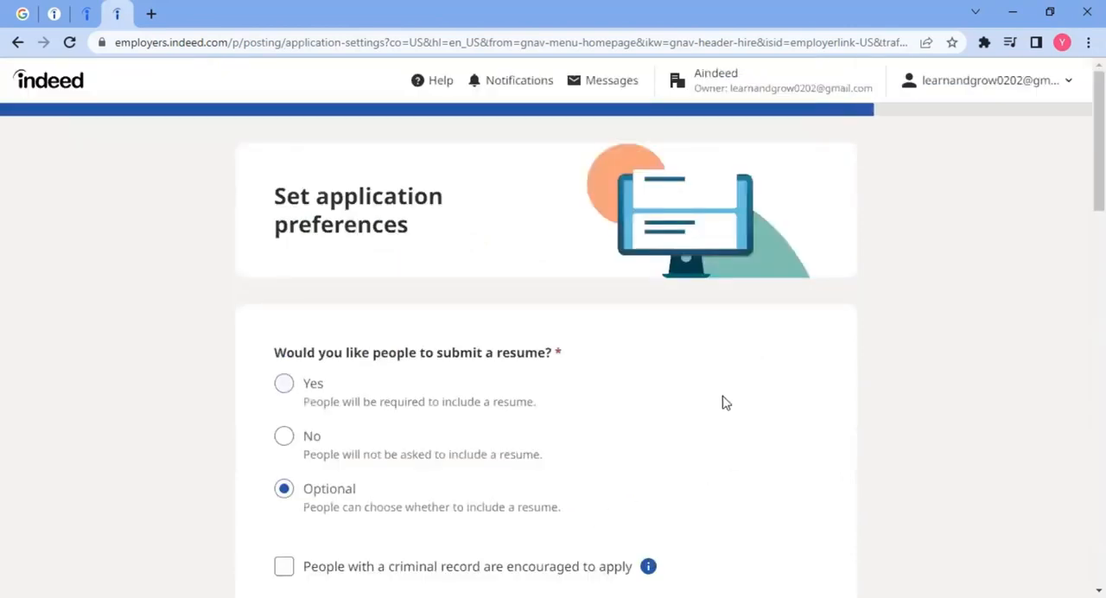
scroll(175, 259, down, 2)
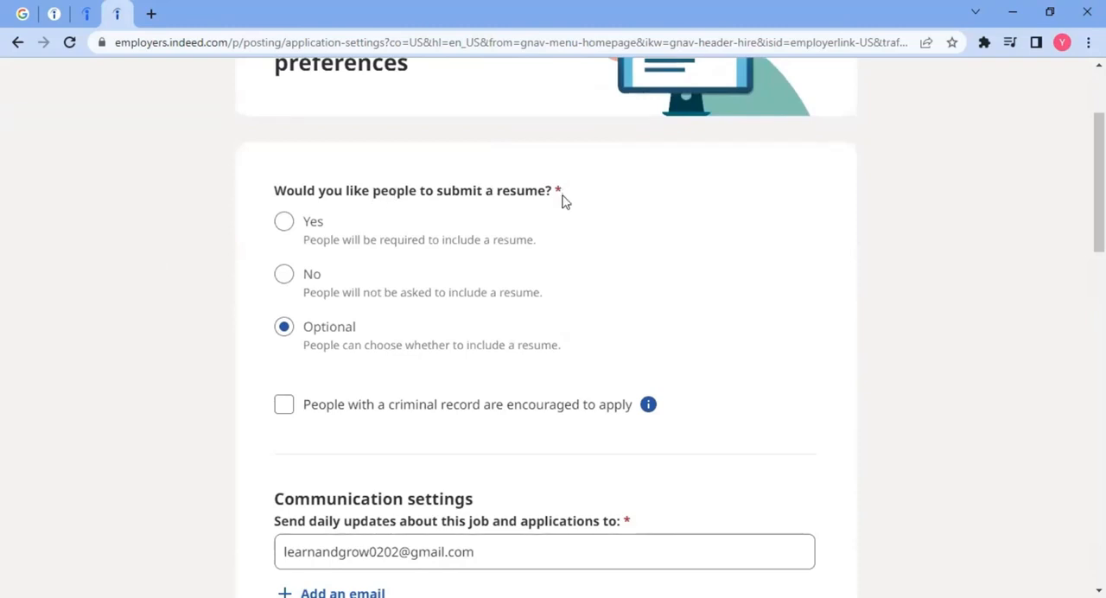
click(283, 221)
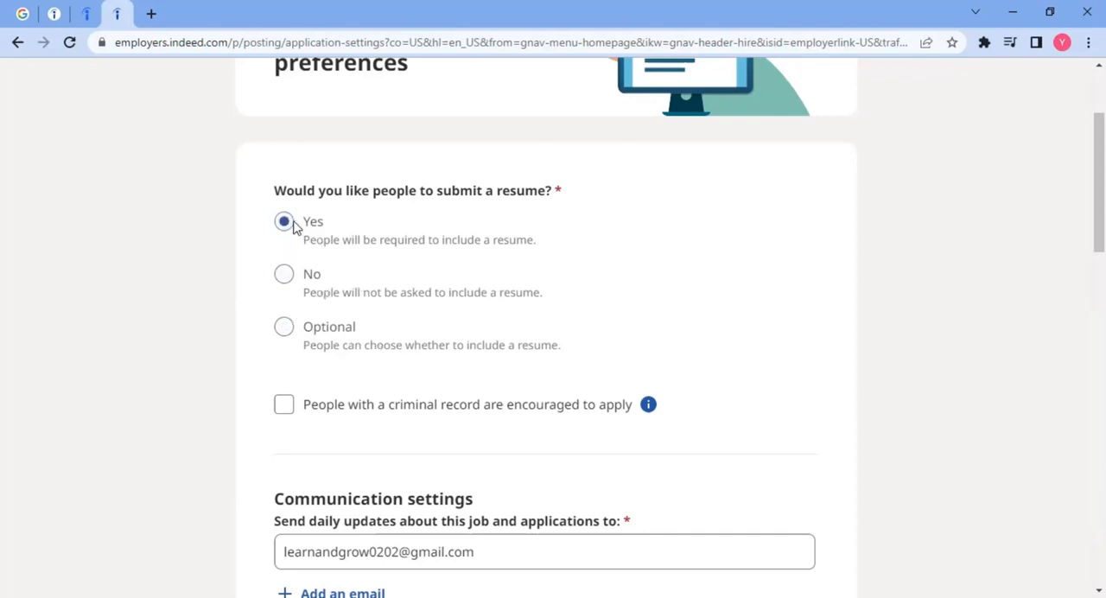
Step: Examine the communication settings for daily updates and candidate calls, and the message settings for candidates starting a conversation
scroll(254, 315, down, 2)
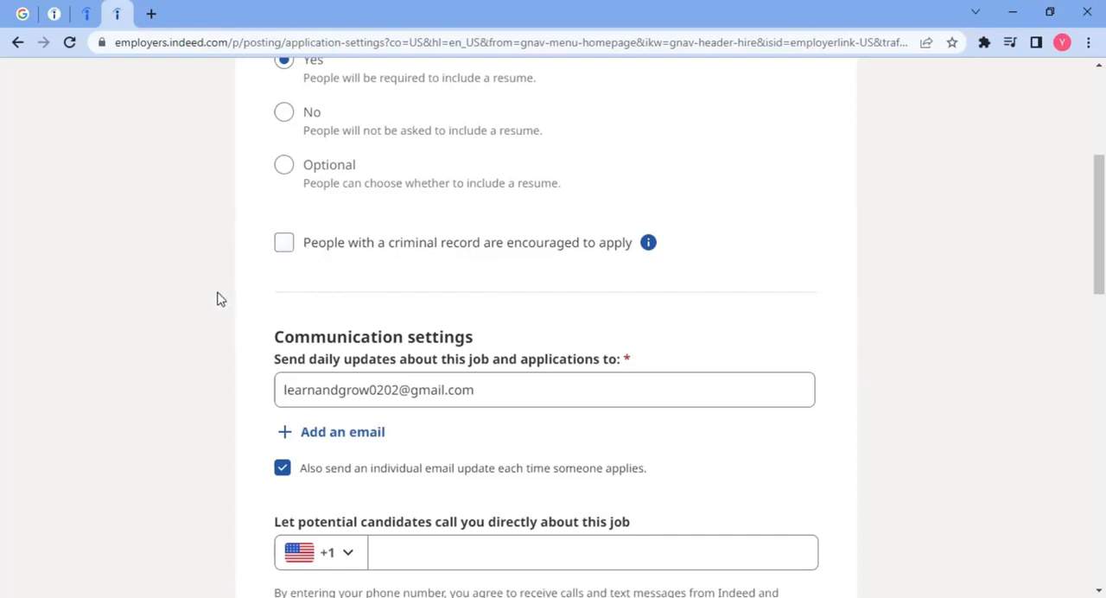
scroll(217, 302, down, 2)
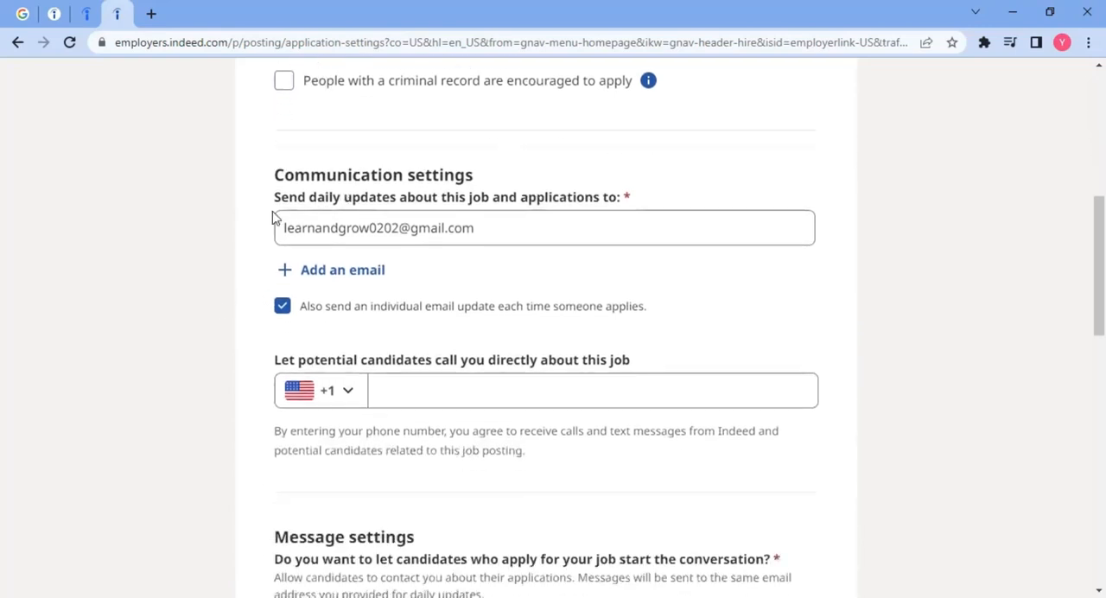
drag(288, 200, 610, 198)
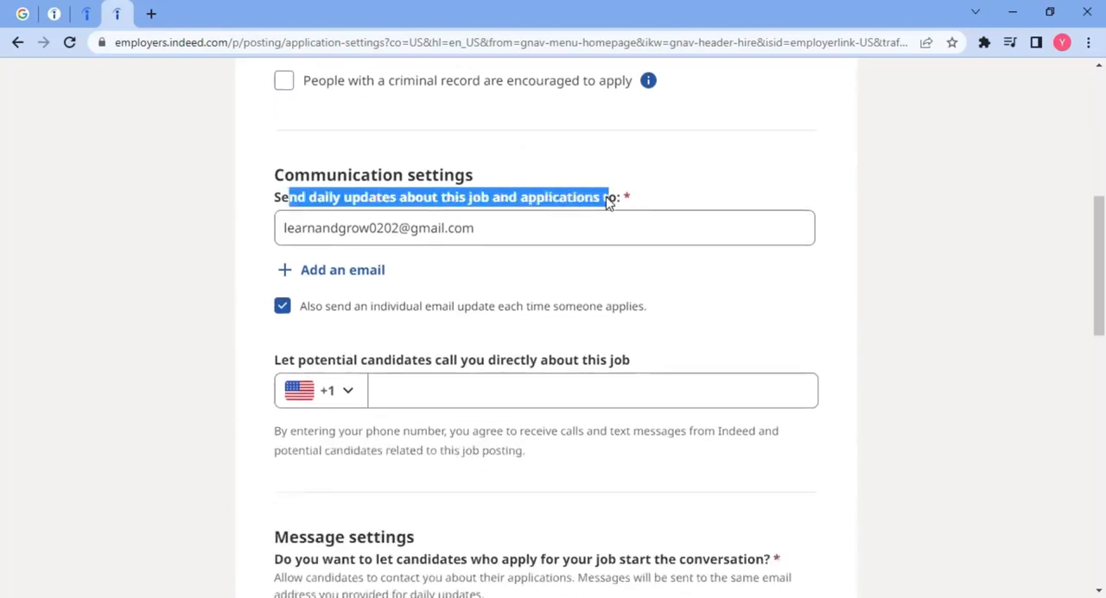
drag(500, 229, 233, 241)
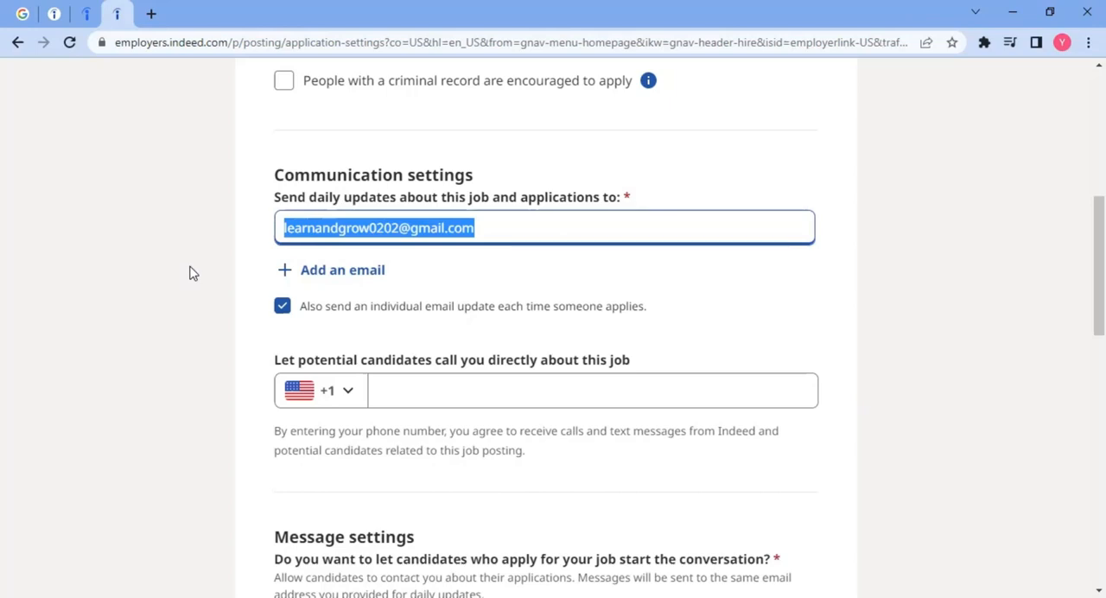
scroll(227, 292, down, 1)
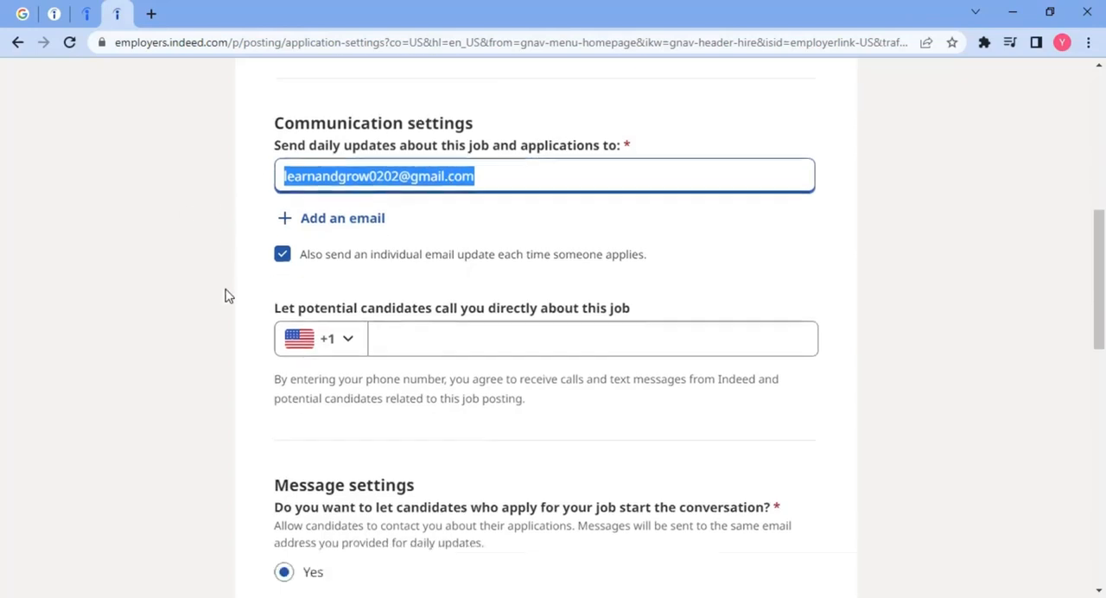
scroll(226, 293, down, 3)
drag(290, 116, 647, 115)
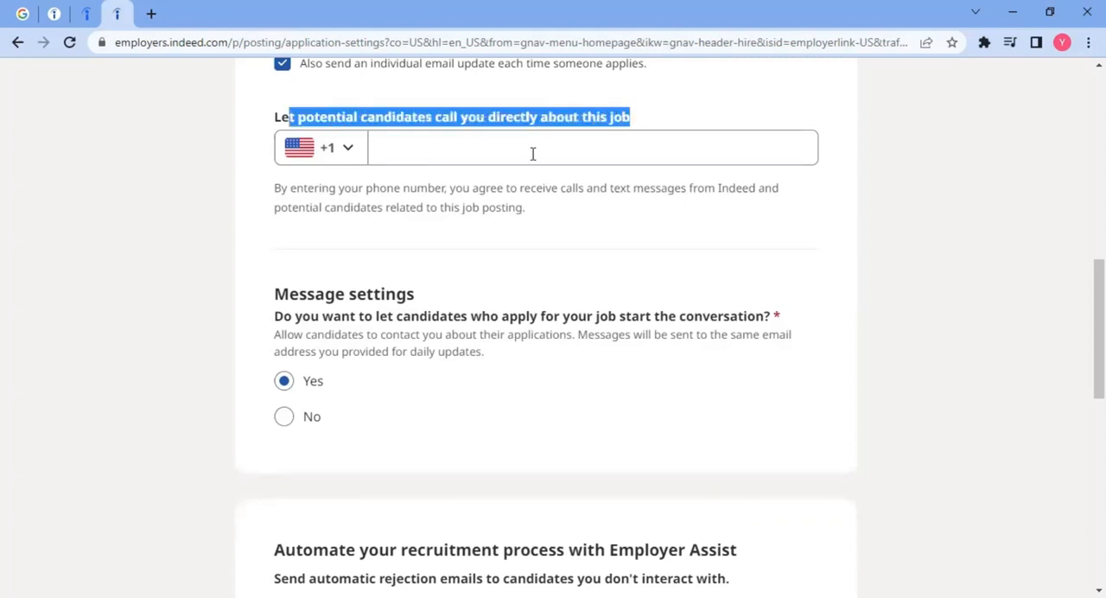
click(229, 218)
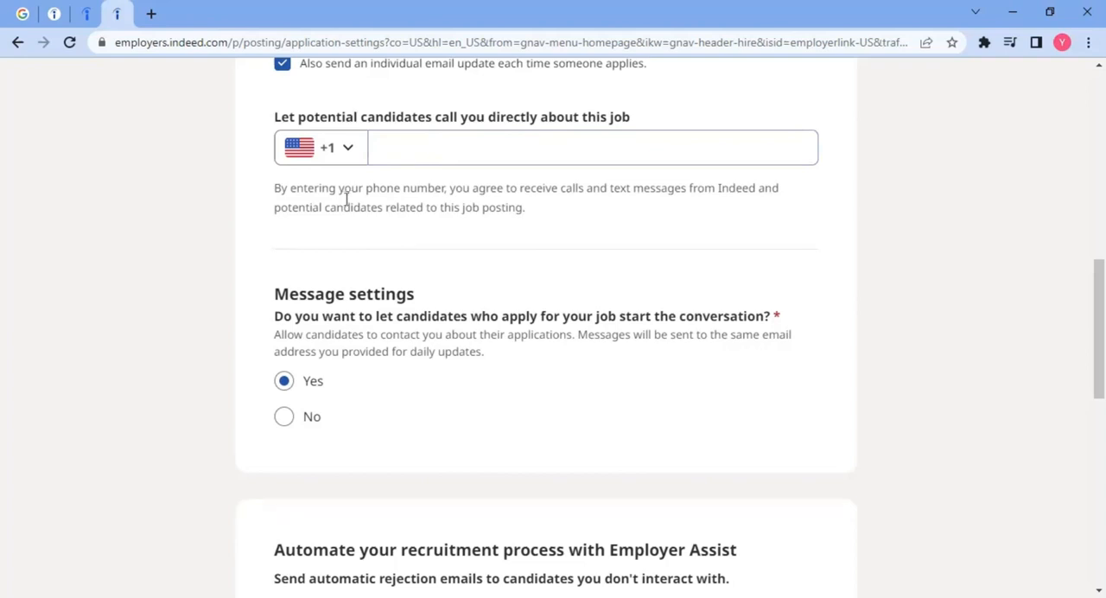
scroll(333, 207, down, 2)
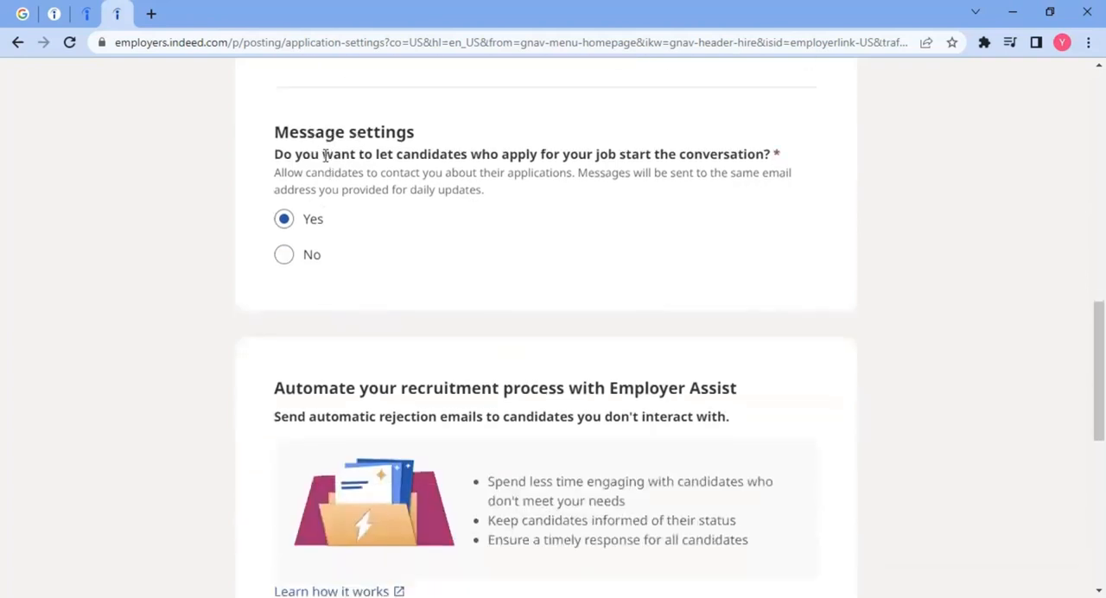
drag(471, 154, 774, 157)
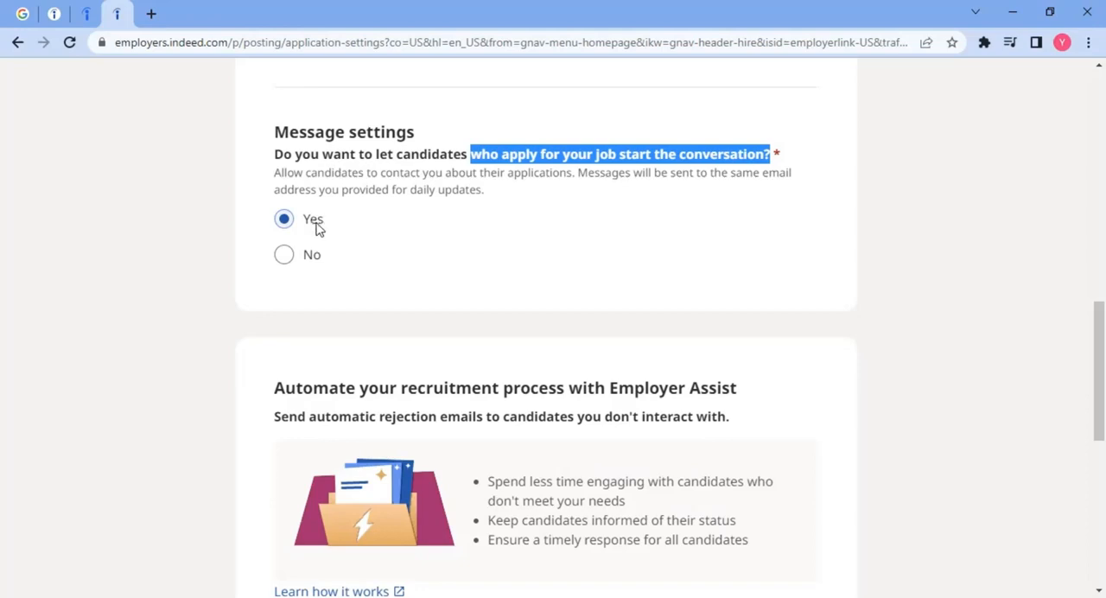
Step: Turn on automatic rejection of candidates without interaction in Employer Assist, with a response time of 14 days
scroll(161, 252, down, 3)
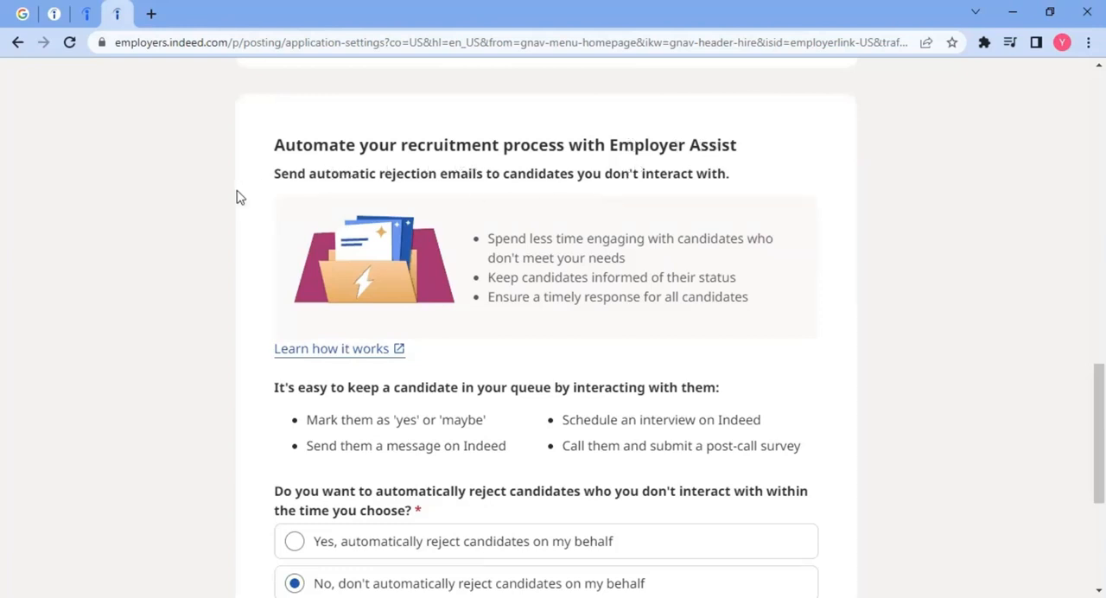
scroll(239, 197, down, 1)
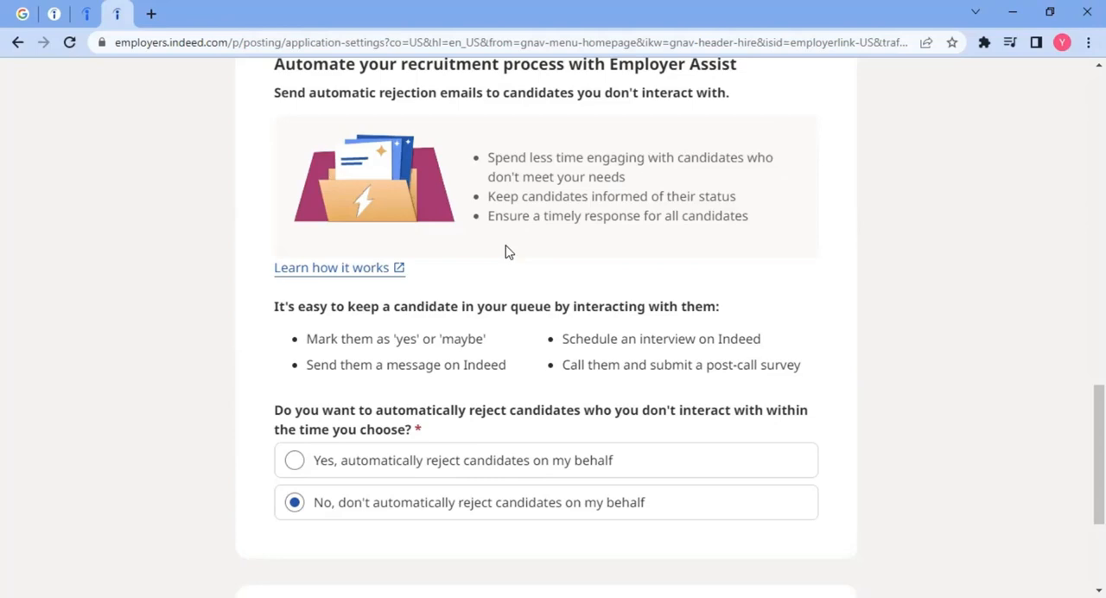
scroll(362, 284, down, 3)
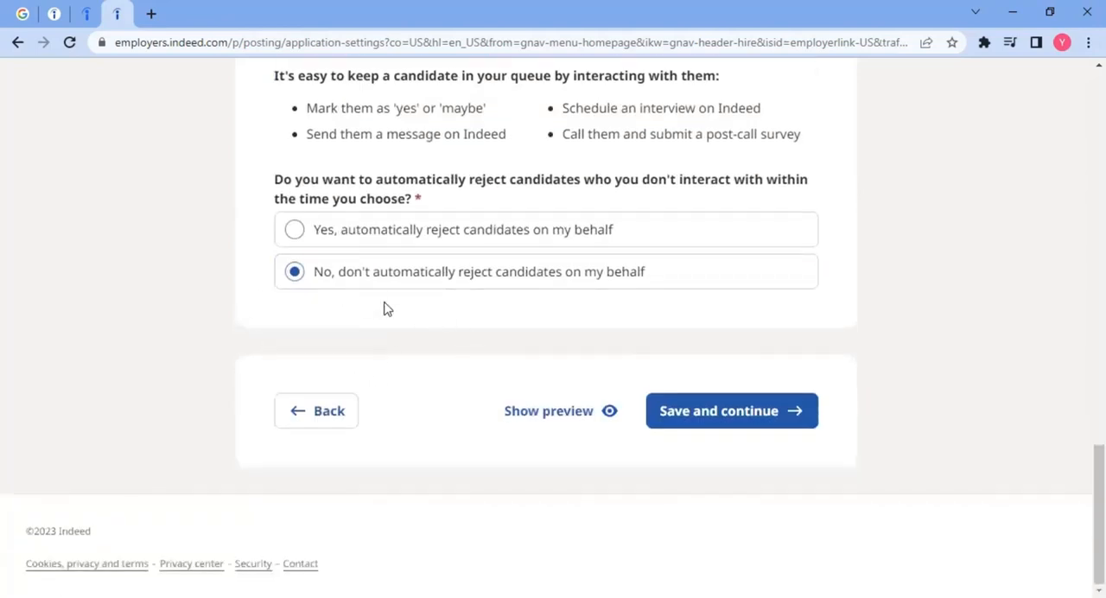
click(346, 232)
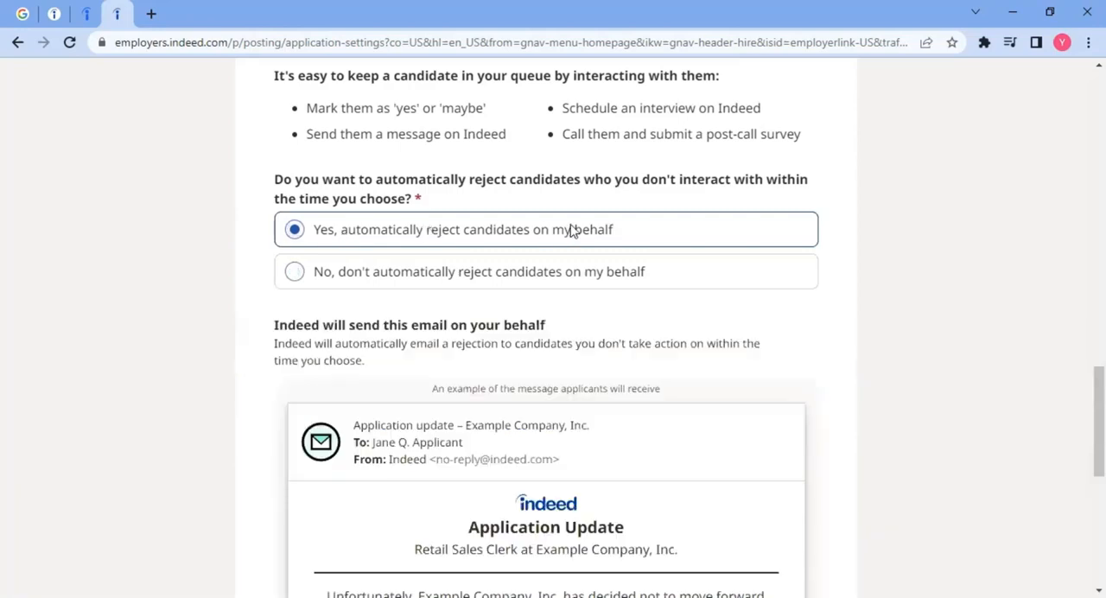
scroll(524, 271, down, 2)
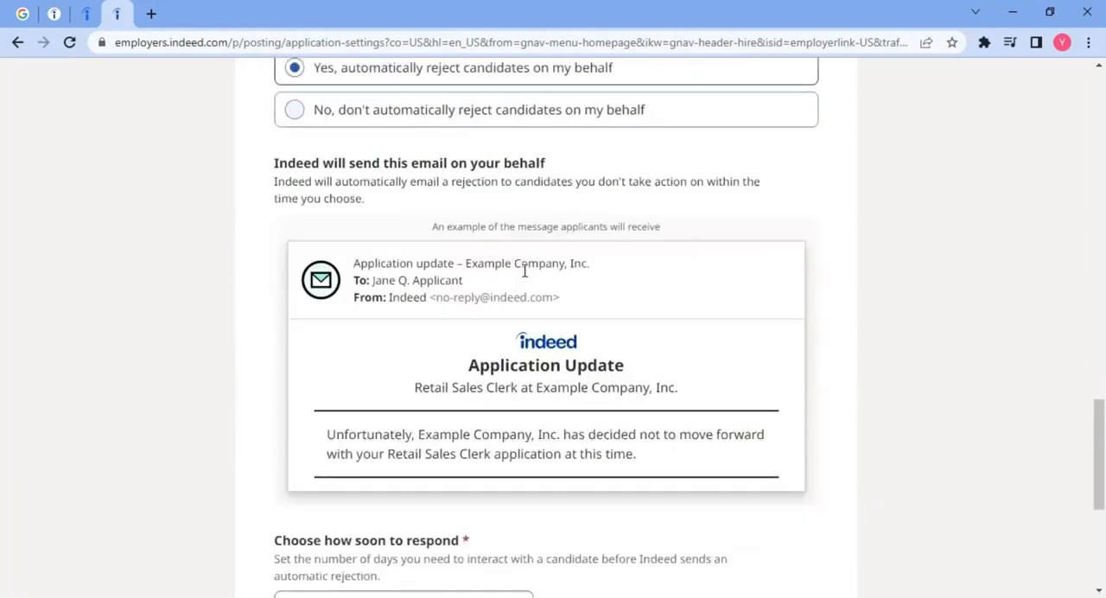
scroll(524, 271, down, 3)
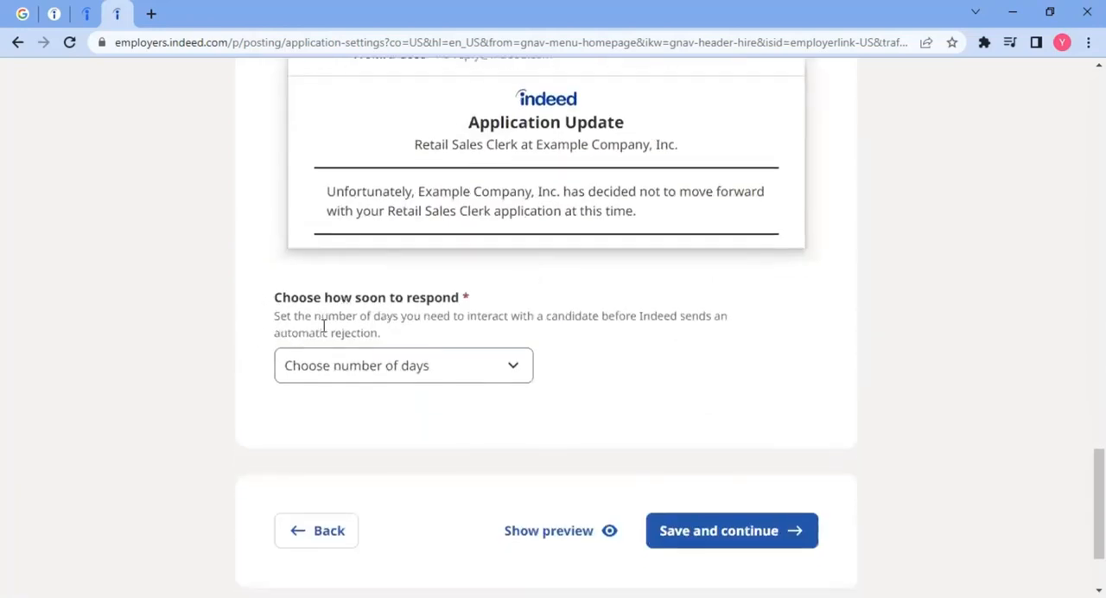
click(400, 372)
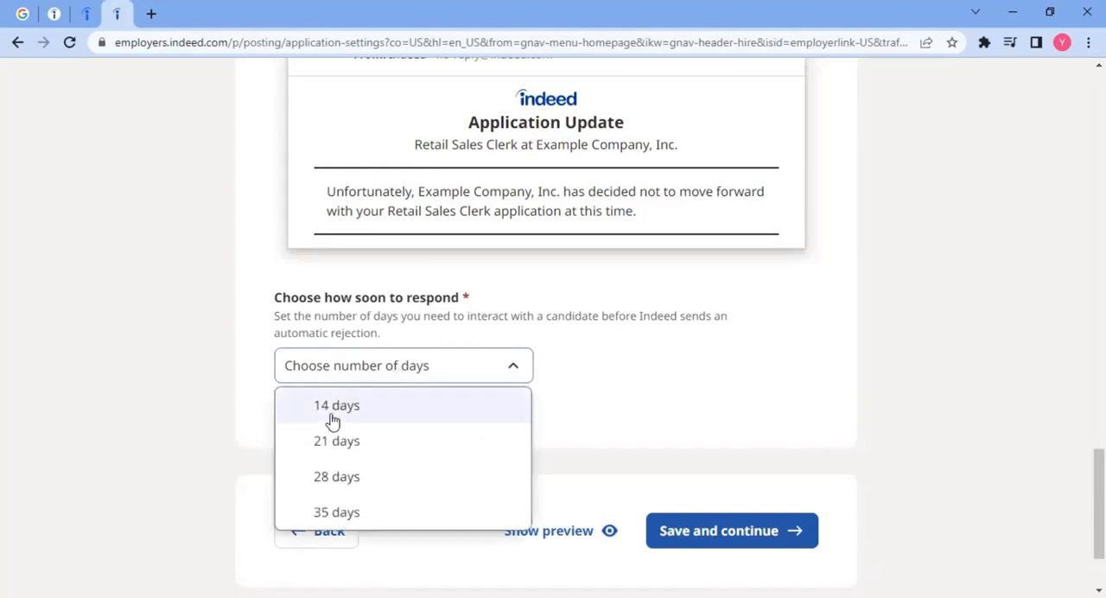
click(333, 421)
Step: Review the Employer Assist explanation, the automatic rejection choice, the sample rejection email and the chosen response time
scroll(625, 360, up, 6)
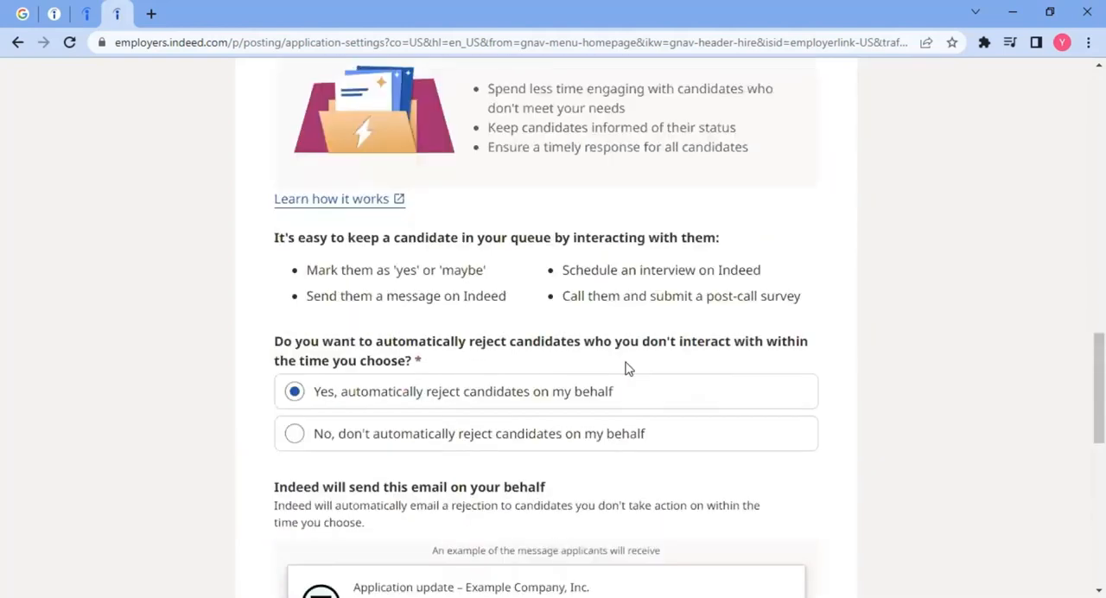
scroll(628, 369, up, 1)
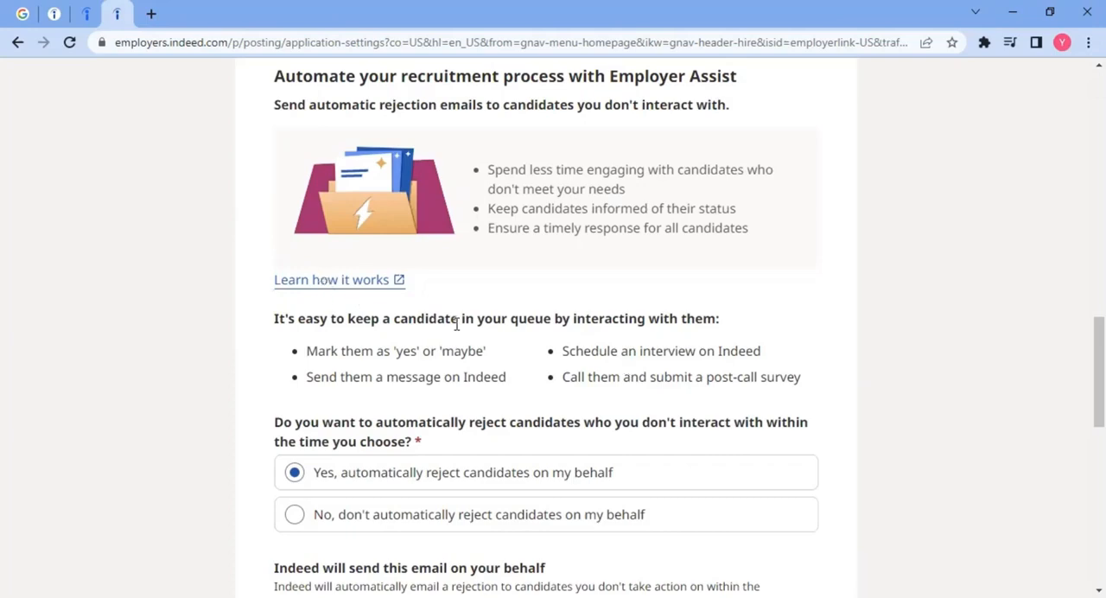
scroll(514, 309, up, 1)
scroll(513, 305, down, 6)
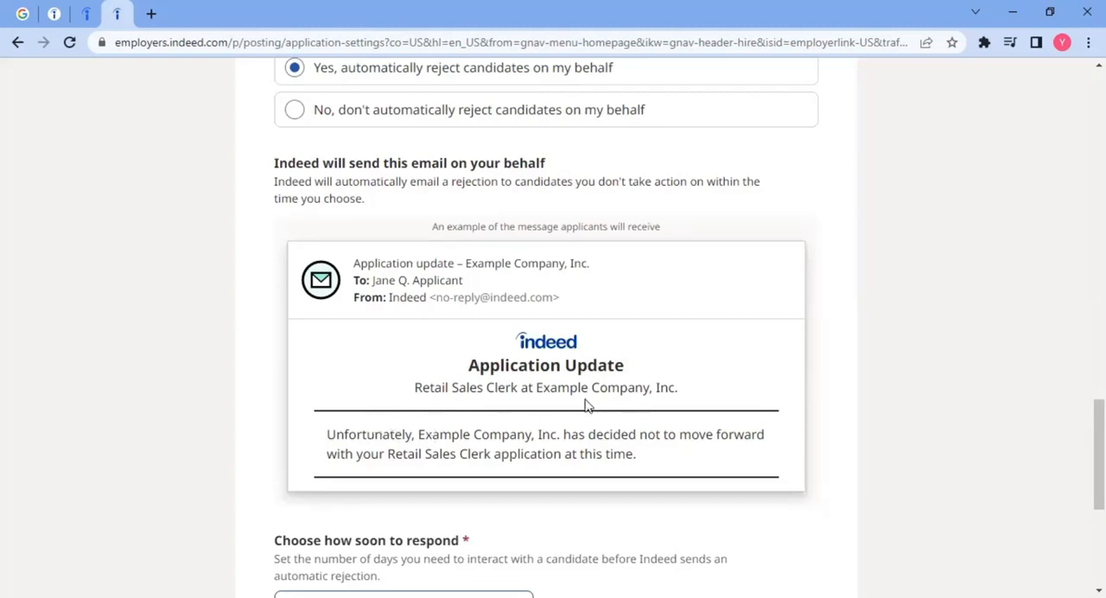
scroll(489, 426, up, 2)
scroll(487, 424, up, 3)
scroll(341, 229, down, 3)
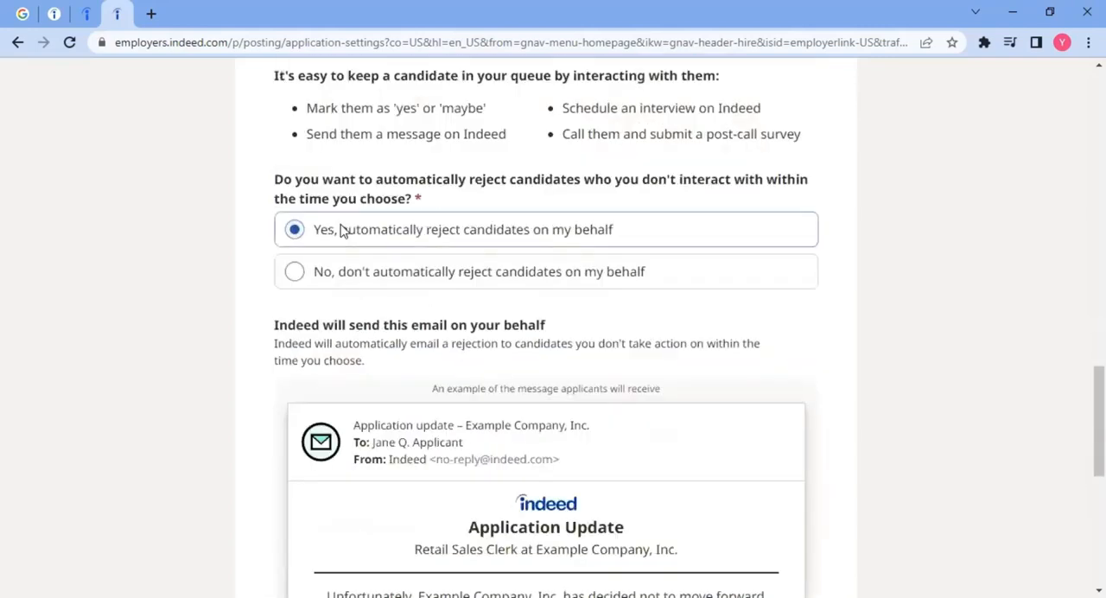
scroll(385, 250, down, 5)
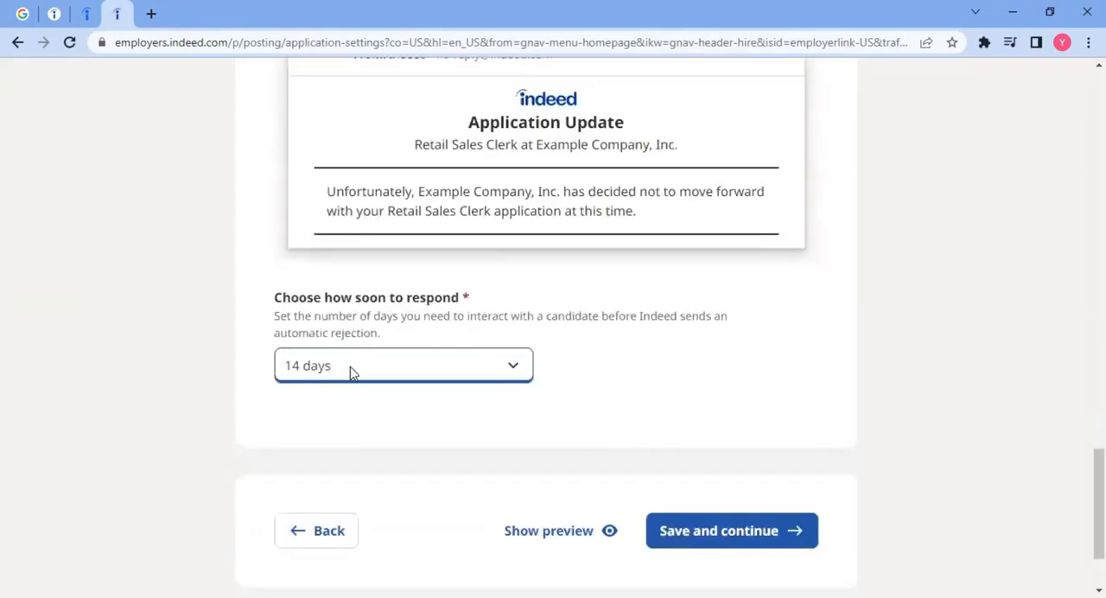
Step: Save the application preferences and continue to the job post review
scroll(467, 393, down, 2)
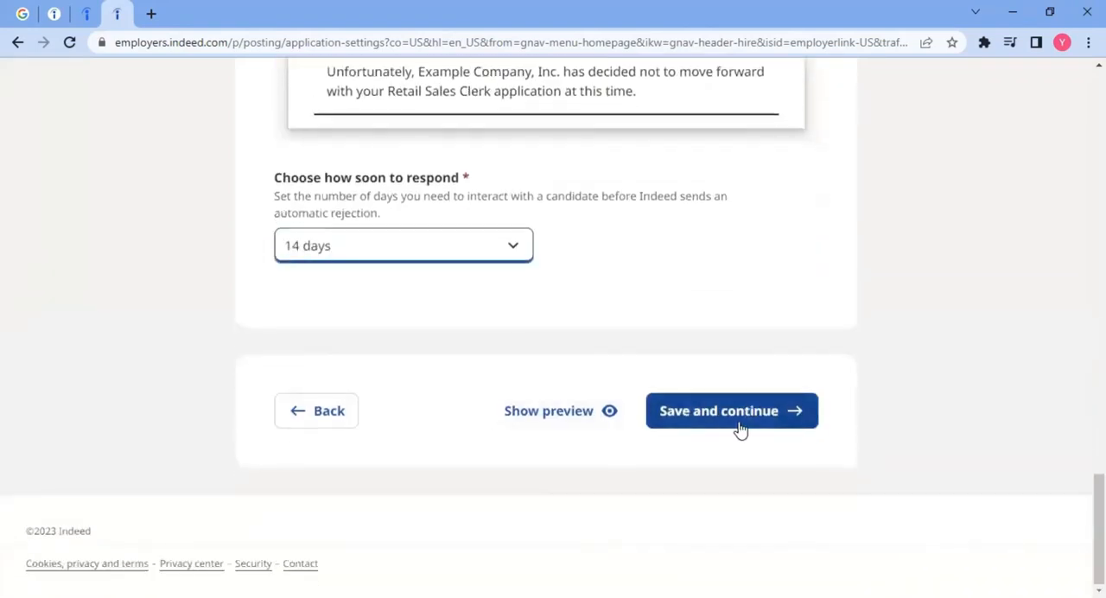
scroll(418, 216, up, 7)
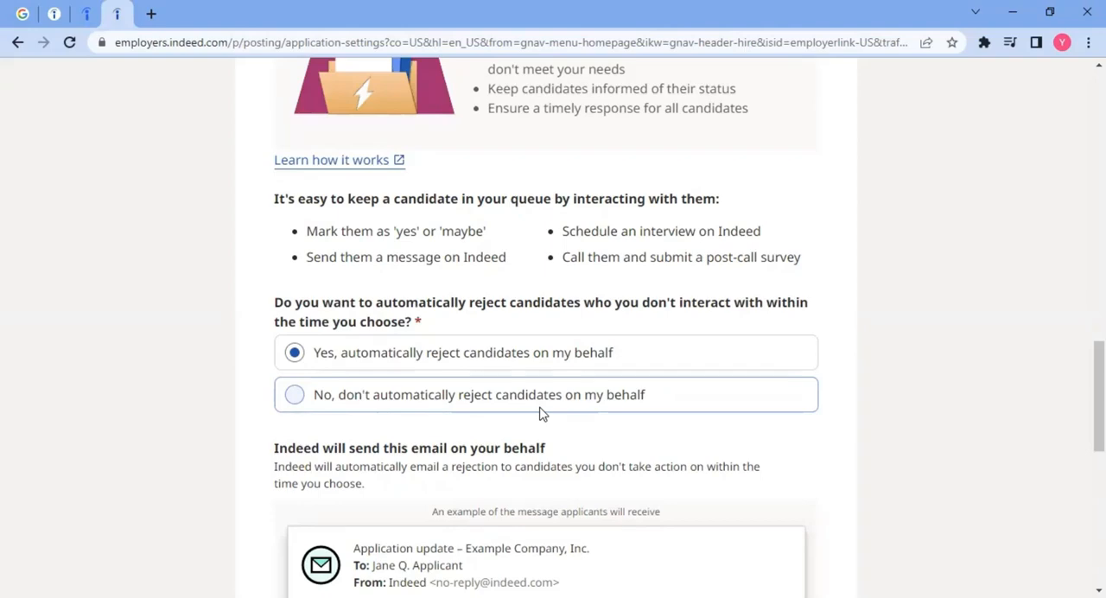
scroll(536, 413, down, 10)
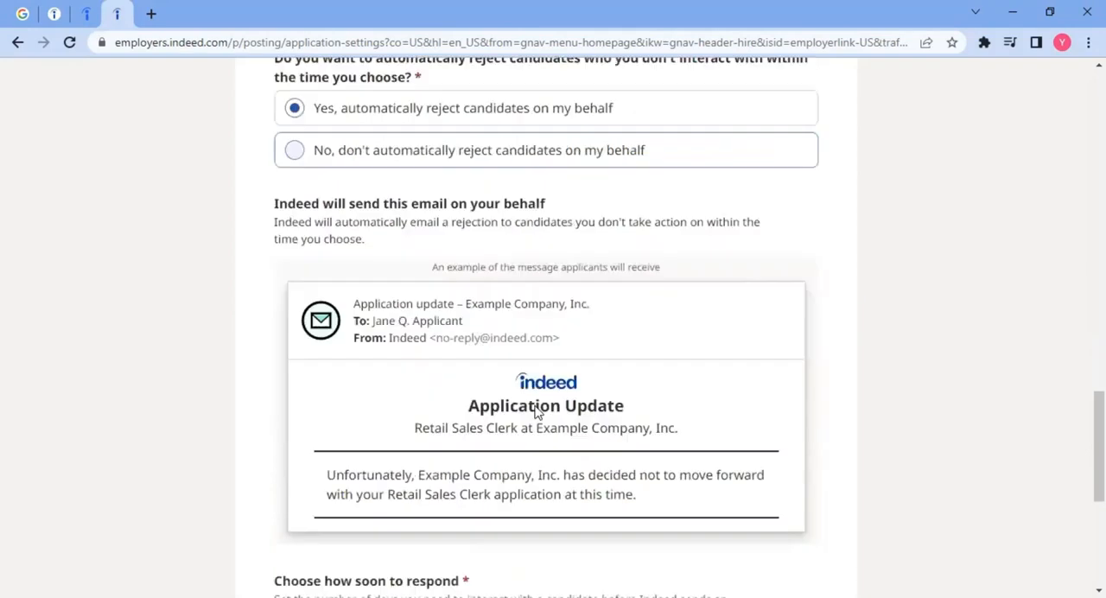
click(700, 420)
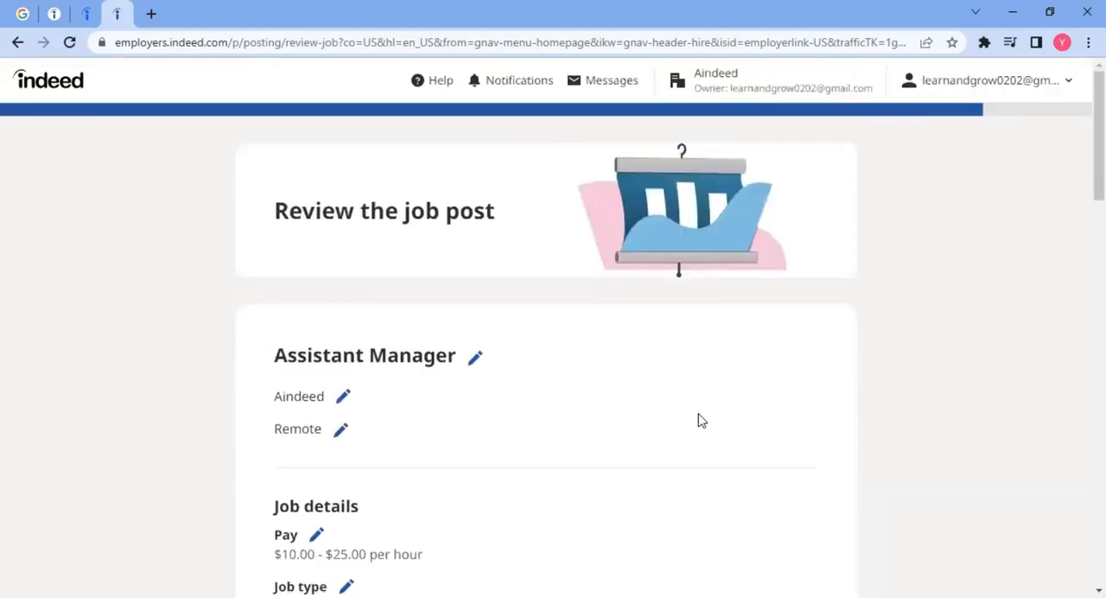
Step: Review the job post summary, covering the job details, application settings, job settings, account settings and posting terms
scroll(529, 421, down, 6)
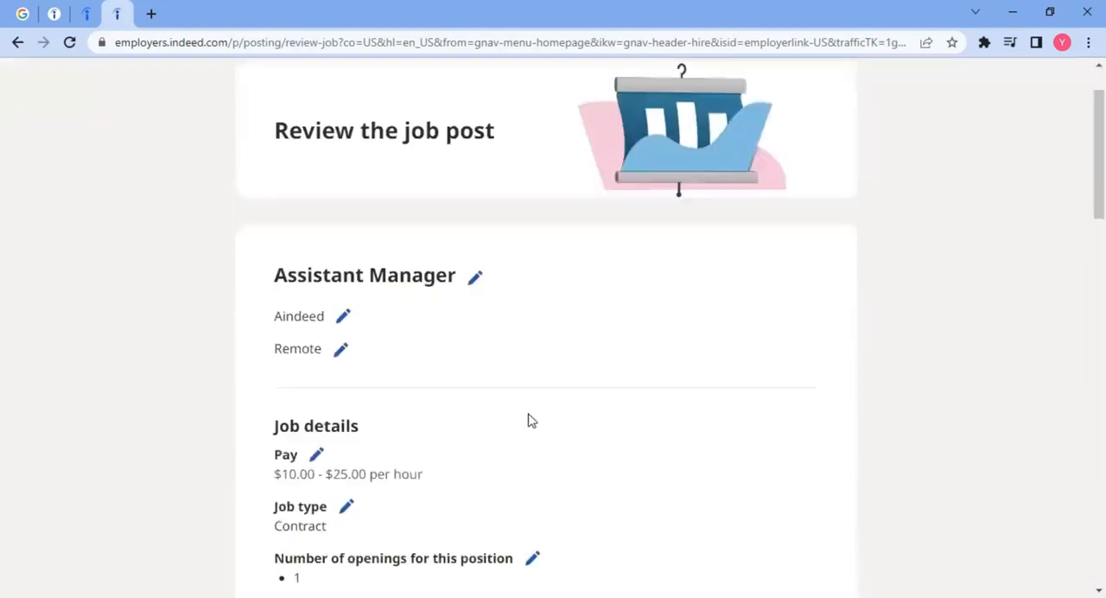
scroll(529, 421, down, 7)
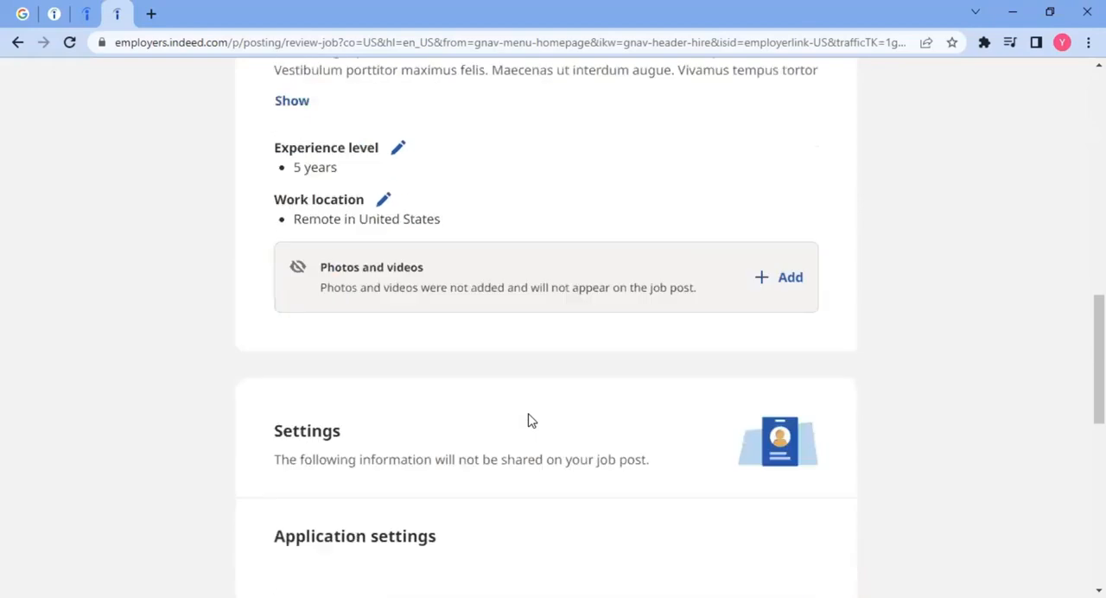
scroll(529, 420, down, 3)
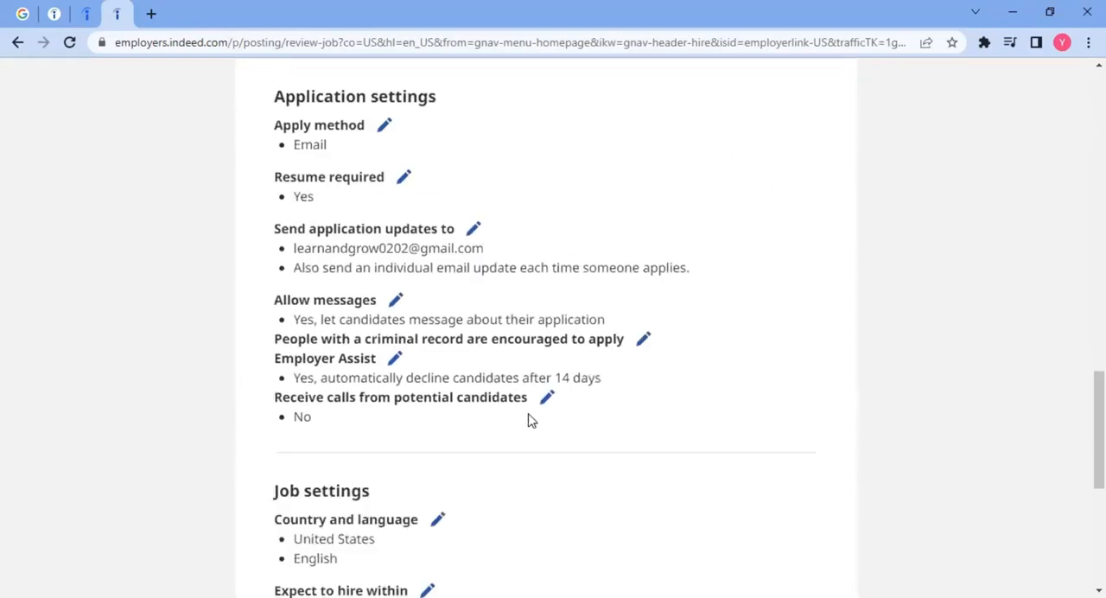
scroll(529, 421, up, 8)
scroll(529, 421, up, 7)
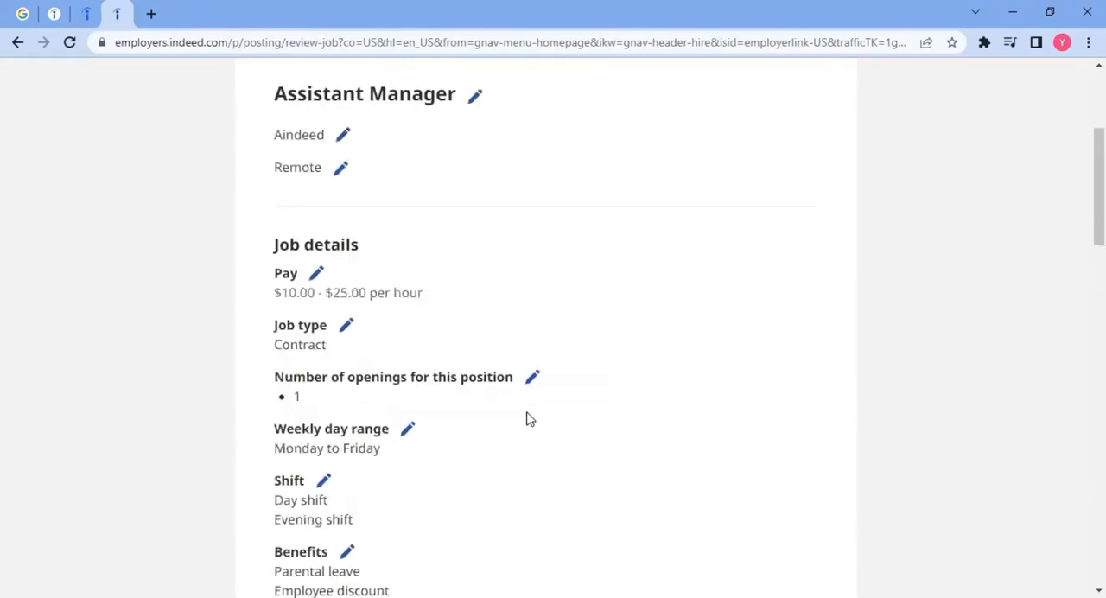
scroll(529, 420, down, 8)
scroll(529, 421, down, 10)
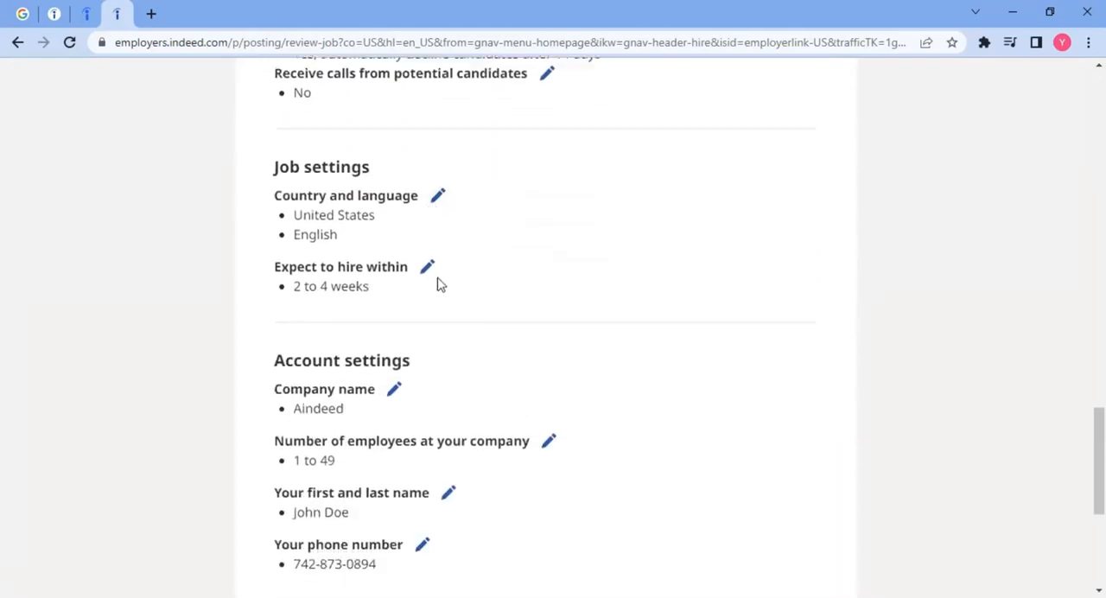
scroll(437, 284, down, 5)
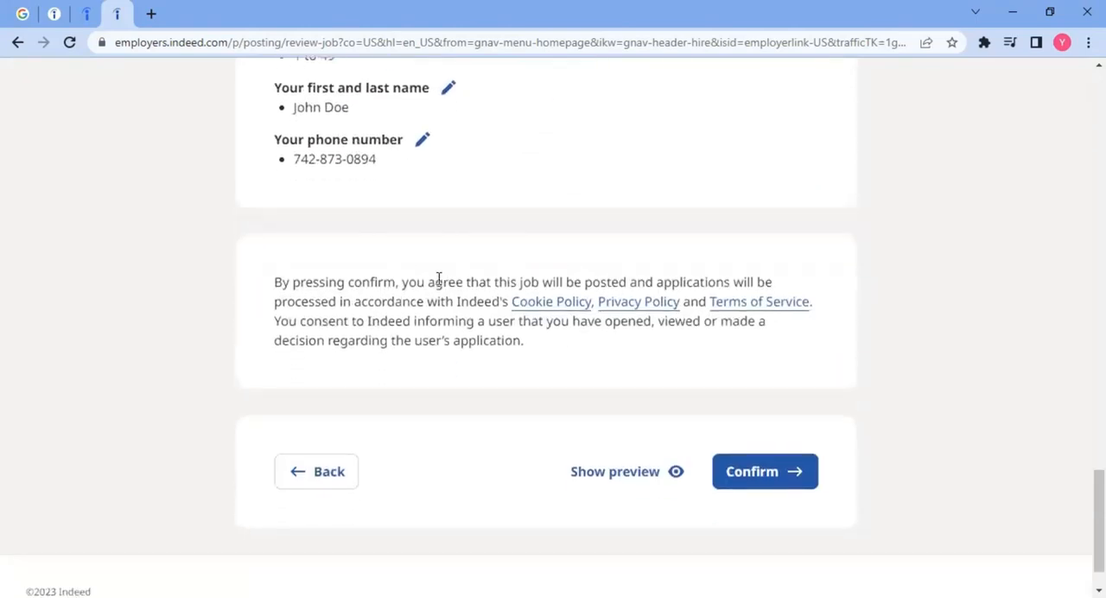